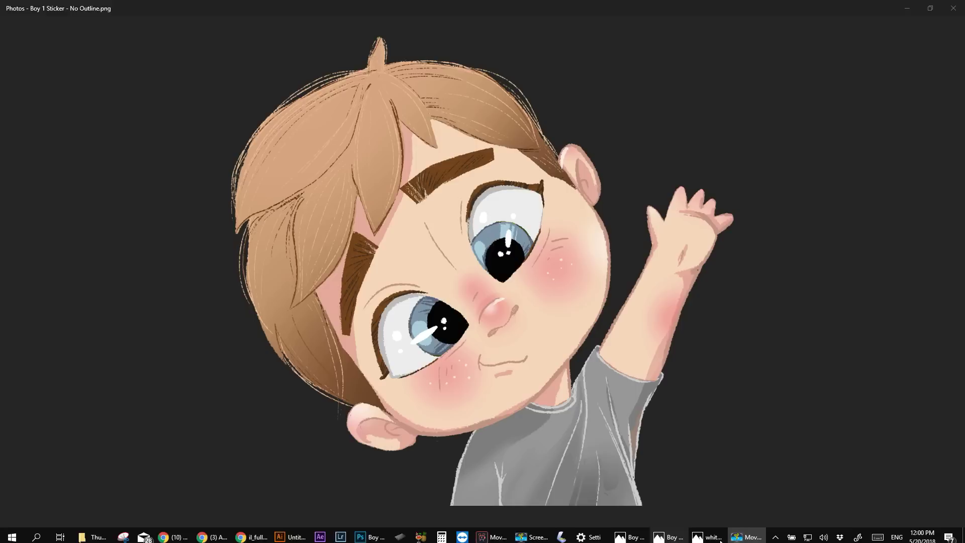
Step: Open the white-outline boy sticker in Photos and restore both viewer windows to compare side by side
click(669, 534)
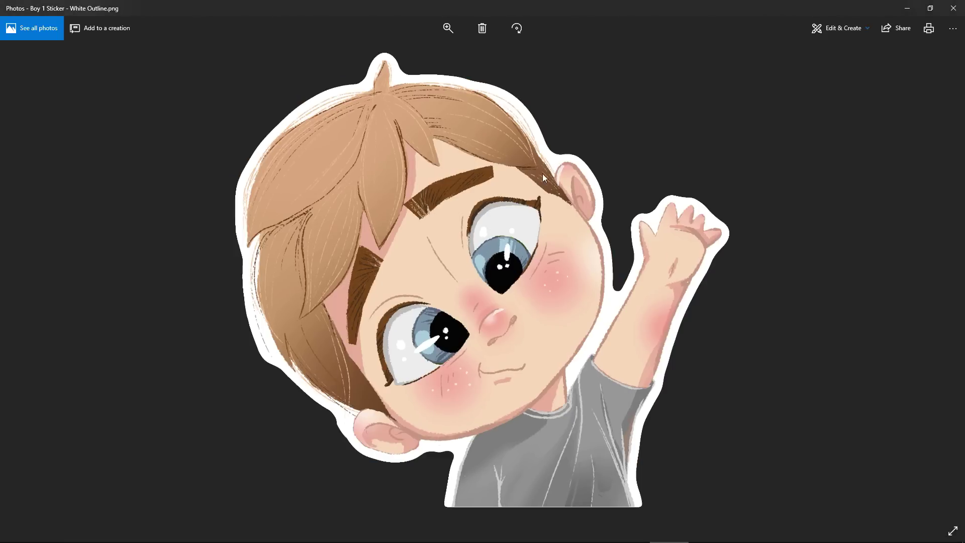
click(929, 8)
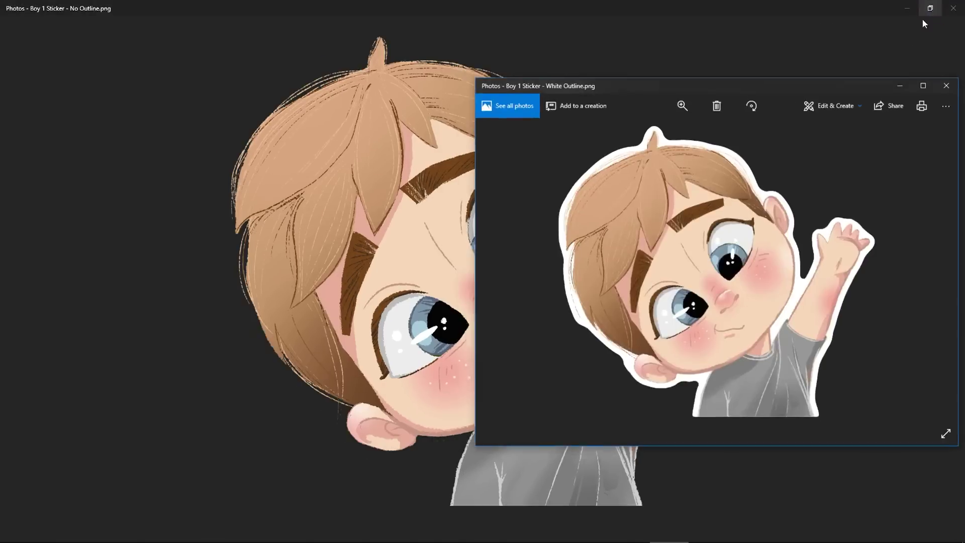
click(961, 44)
click(929, 8)
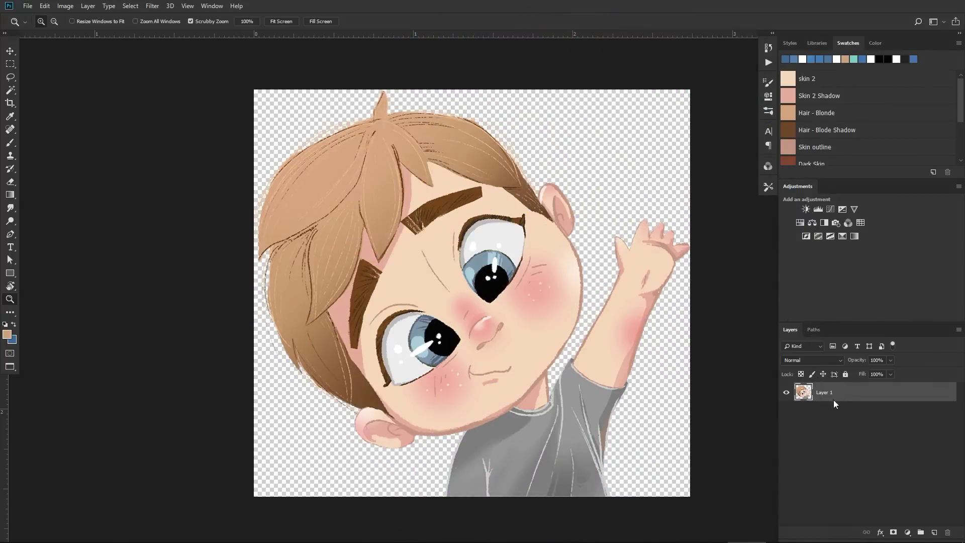
key(space)
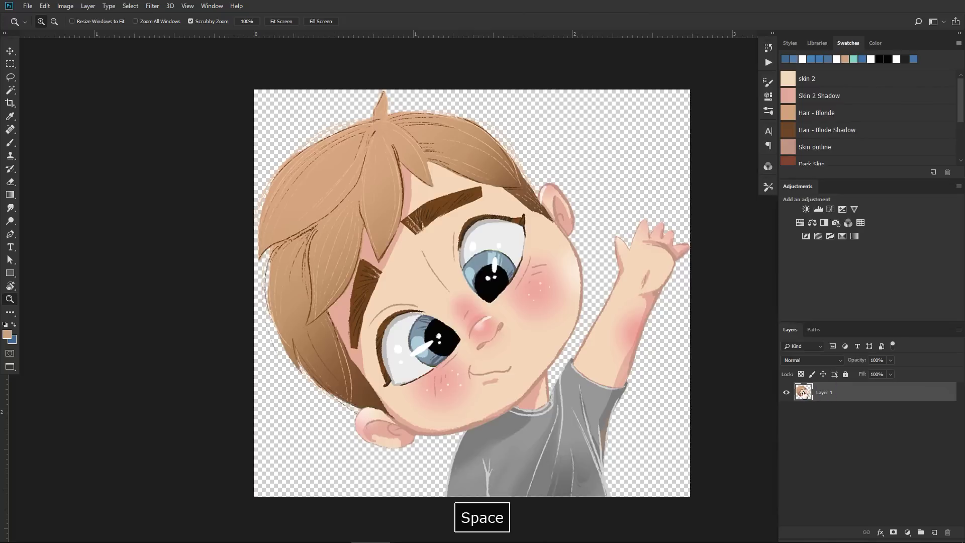
click(785, 392)
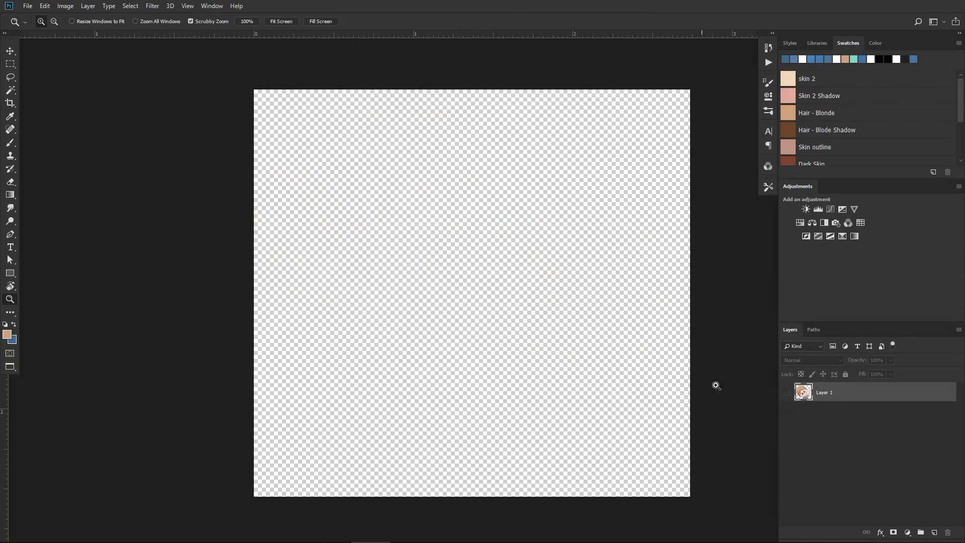
click(786, 392)
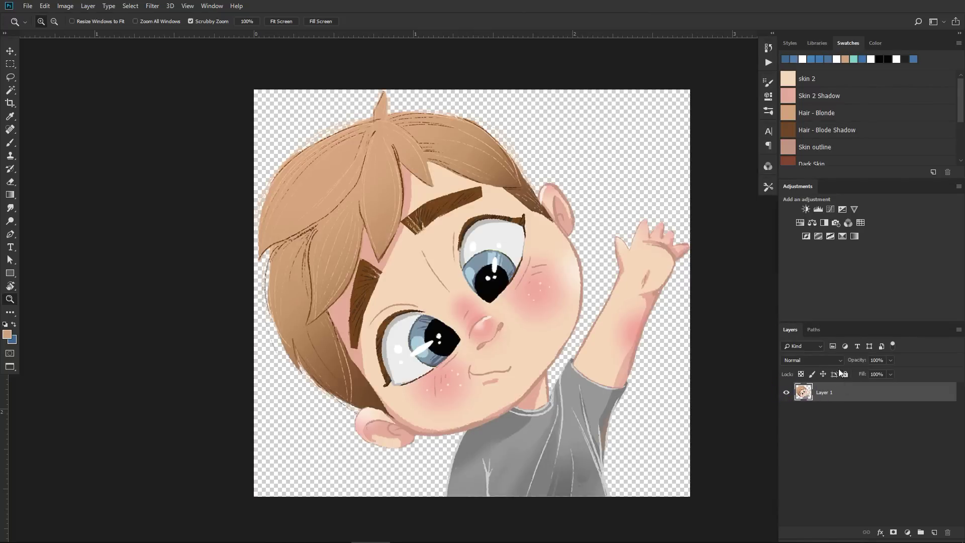
click(711, 261)
click(710, 257)
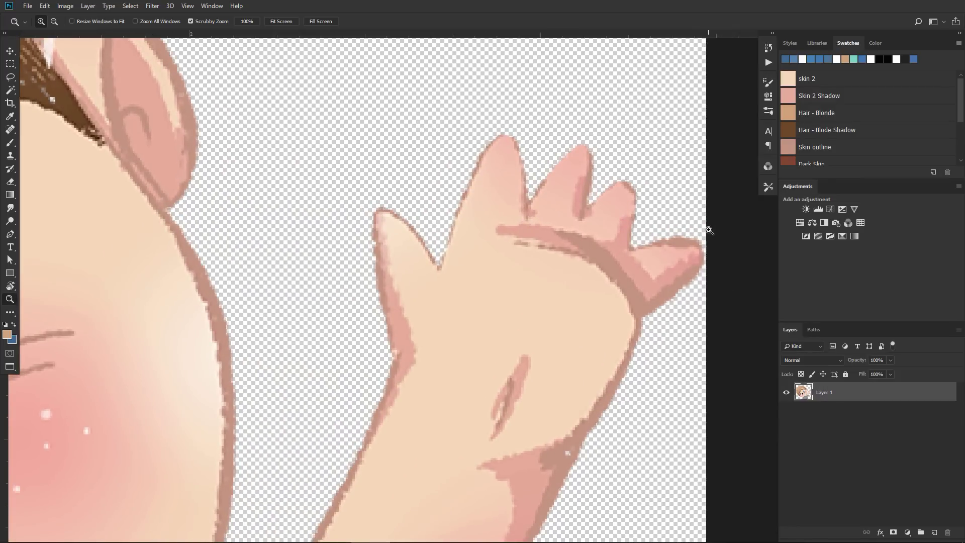
drag(695, 291, 623, 341)
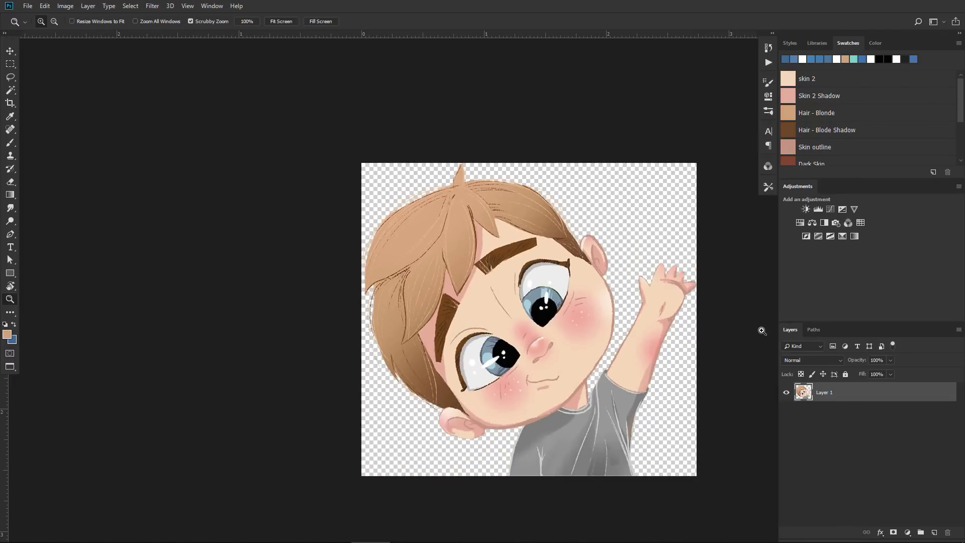
drag(674, 321, 692, 335)
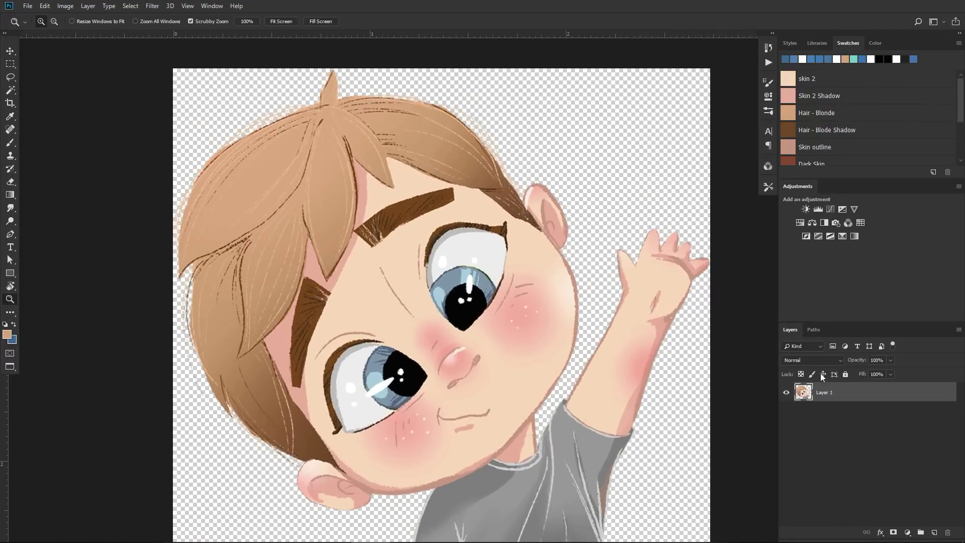
click(65, 5)
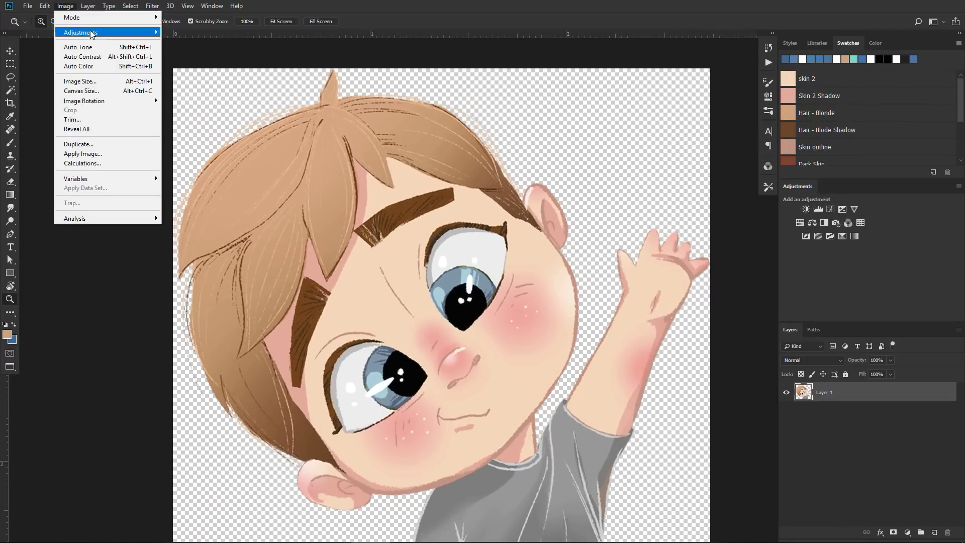
Step: Set the canvas size in pixels to width 1000 and height 1000
click(108, 91)
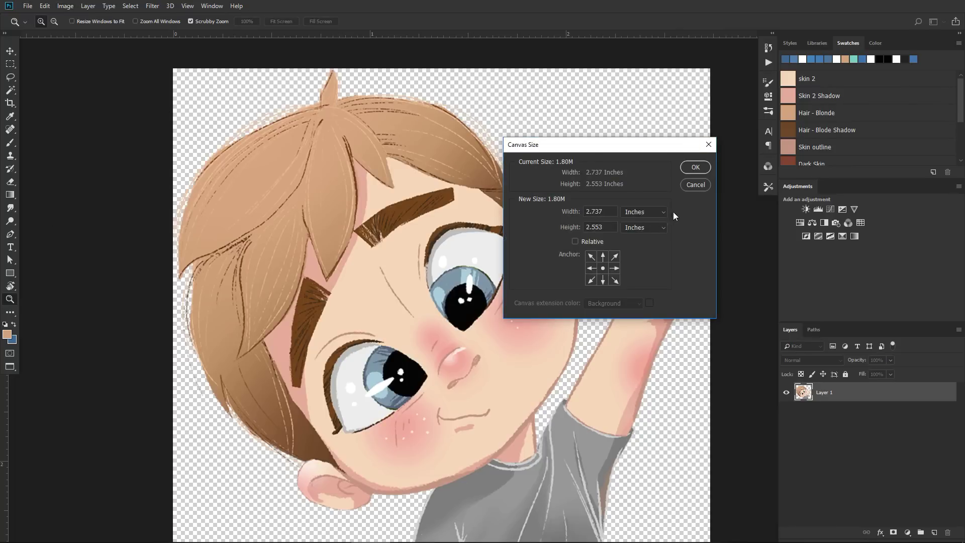
click(645, 211)
click(638, 224)
double_click(602, 215)
click(586, 267)
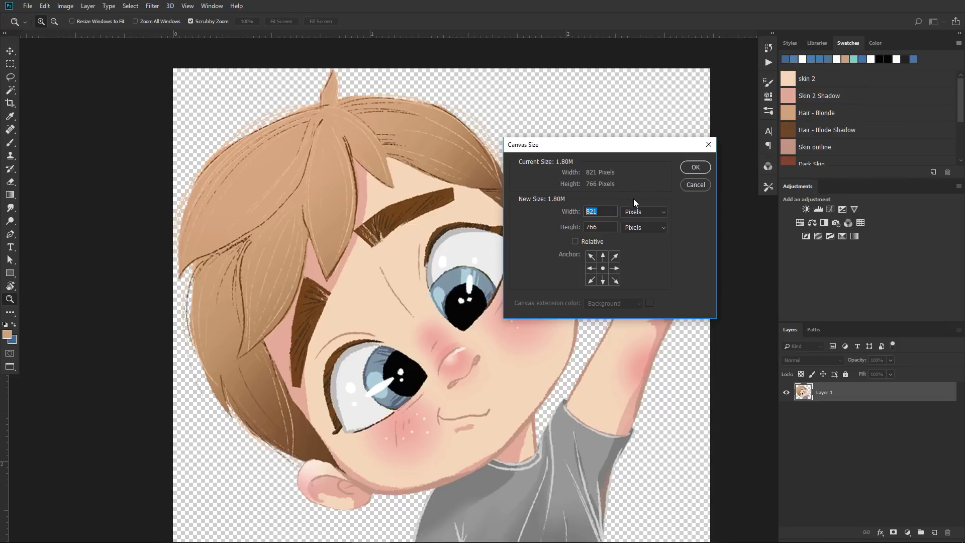
text(10)
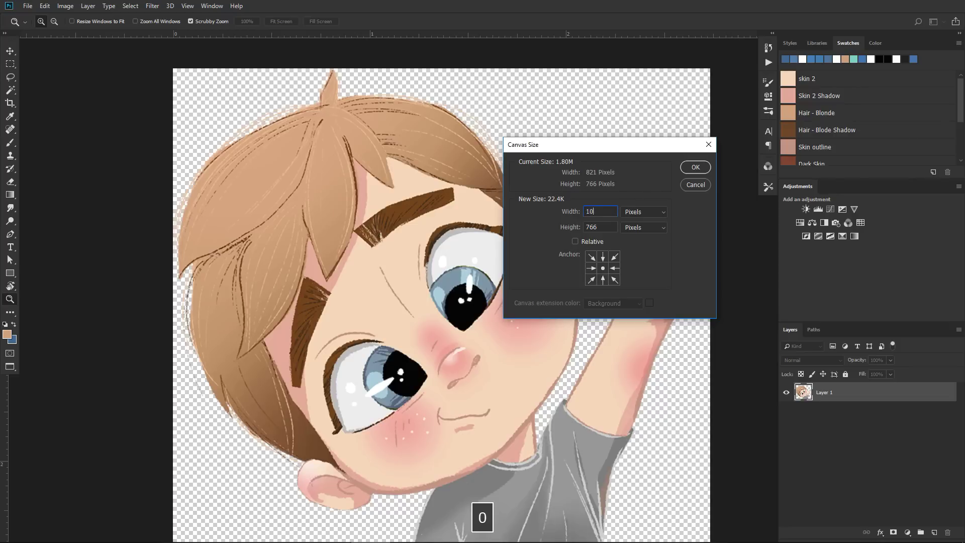
text(00)
key(Tab)
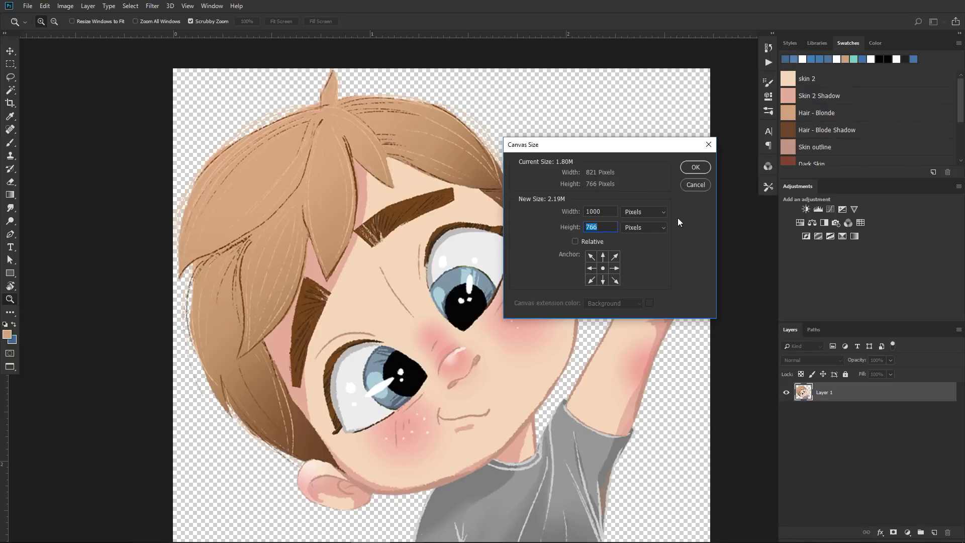
text(1000)
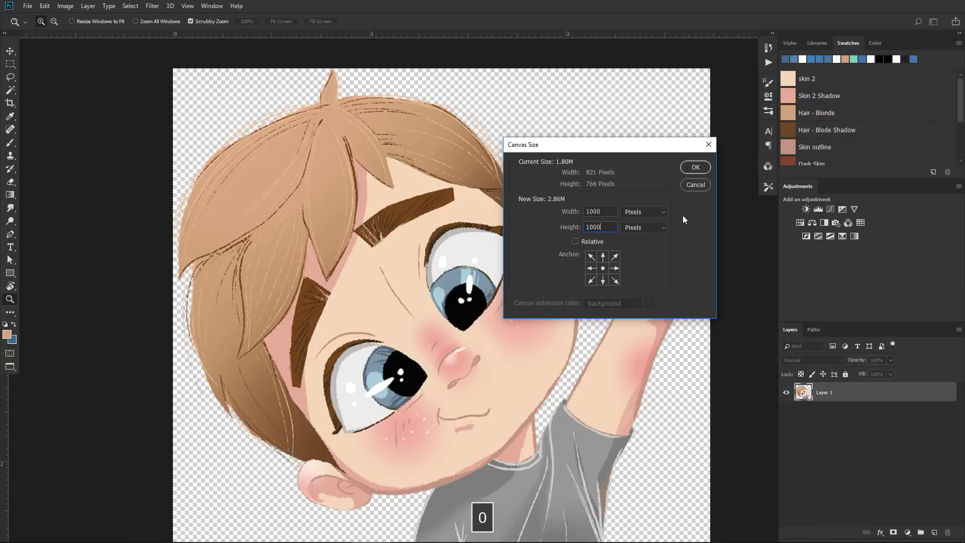
click(695, 166)
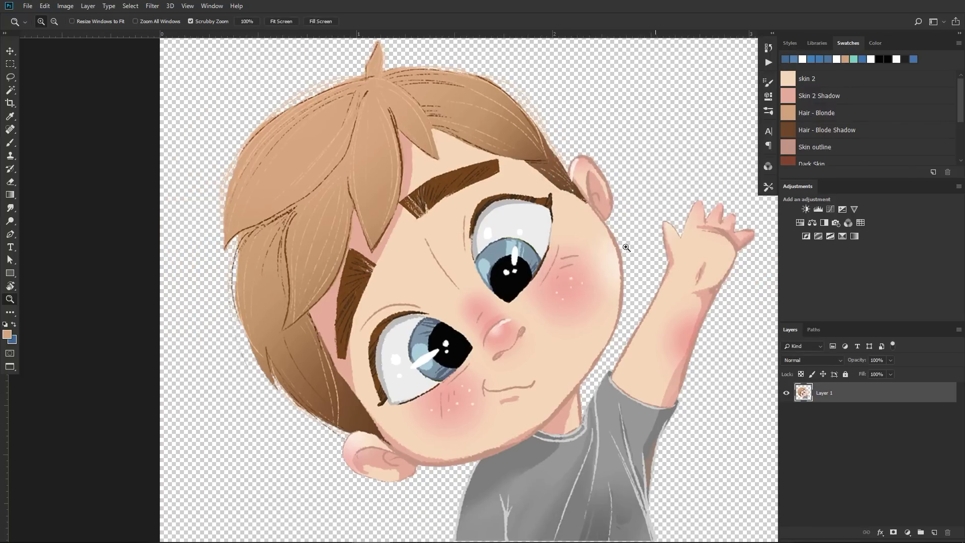
Step: Zoom out to fit the enlarged canvas and add a new empty layer below the boy
drag(626, 247, 568, 289)
key(space)
drag(695, 314, 661, 295)
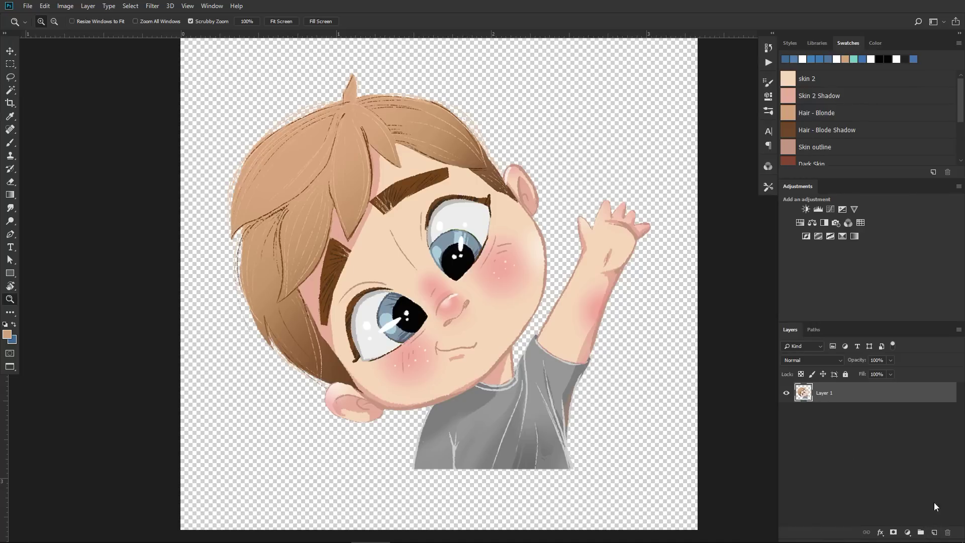
ctrl+click(933, 532)
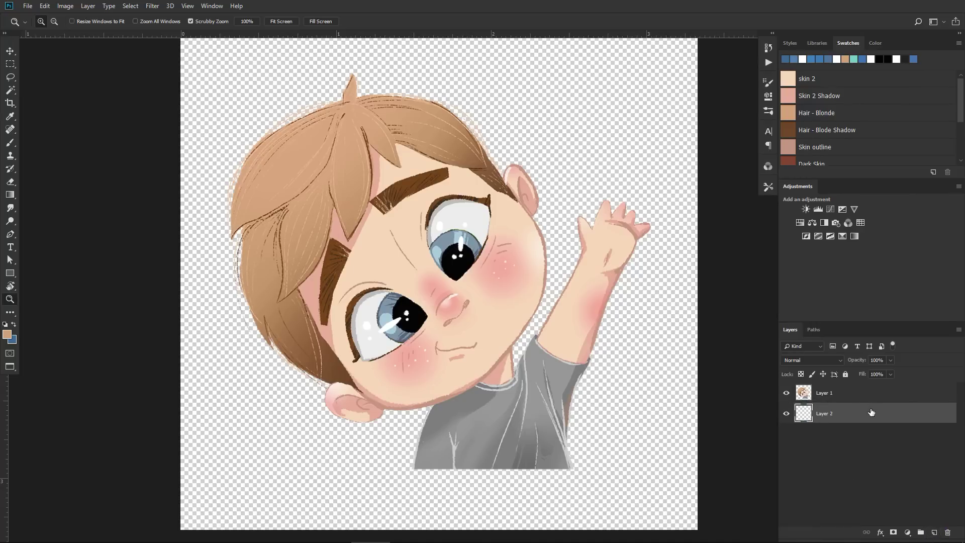
Step: Set the background colour to blue #4e85b9
drag(631, 259, 655, 223)
alt+click(618, 292)
alt+click(635, 276)
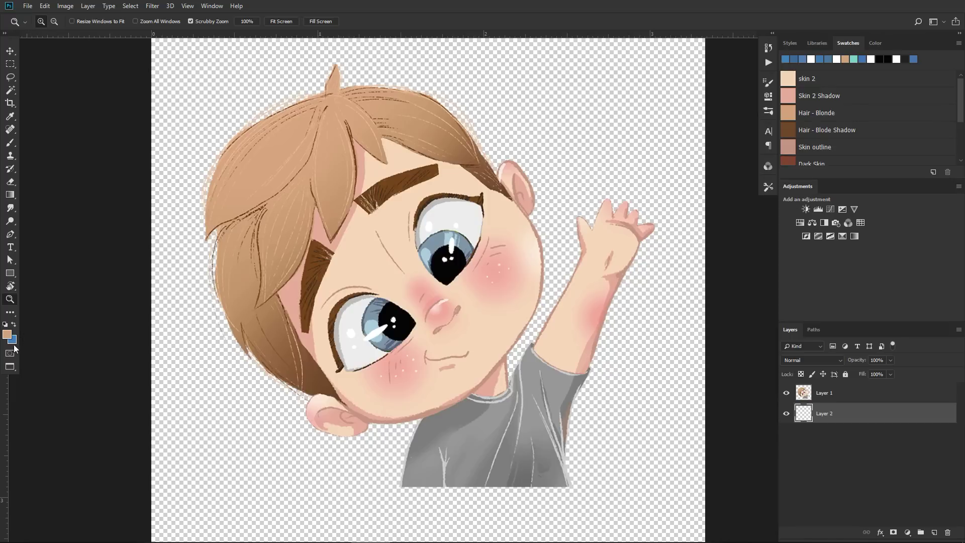
click(15, 341)
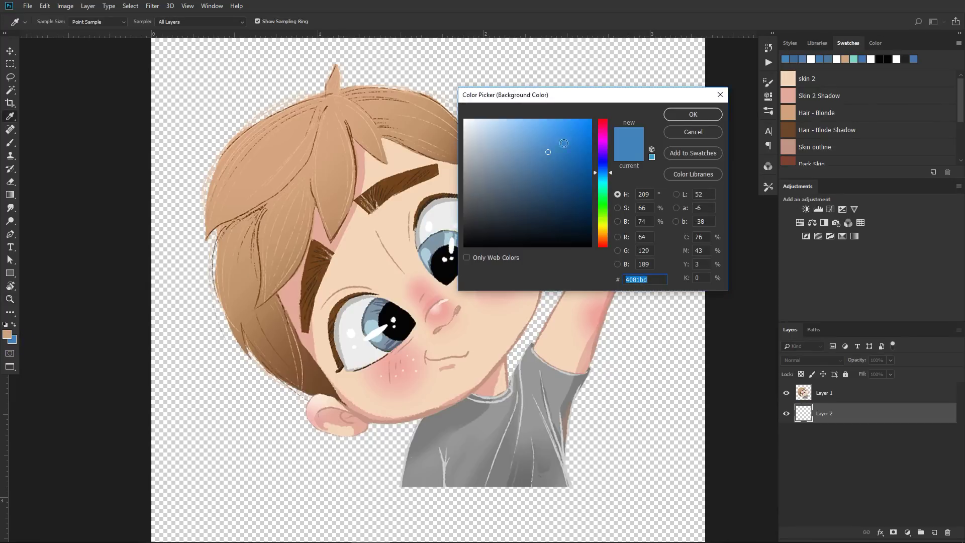
mouse_move(548, 151)
mouse_down()
mouse_move(548, 164)
mouse_move(538, 154)
mouse_up()
click(693, 115)
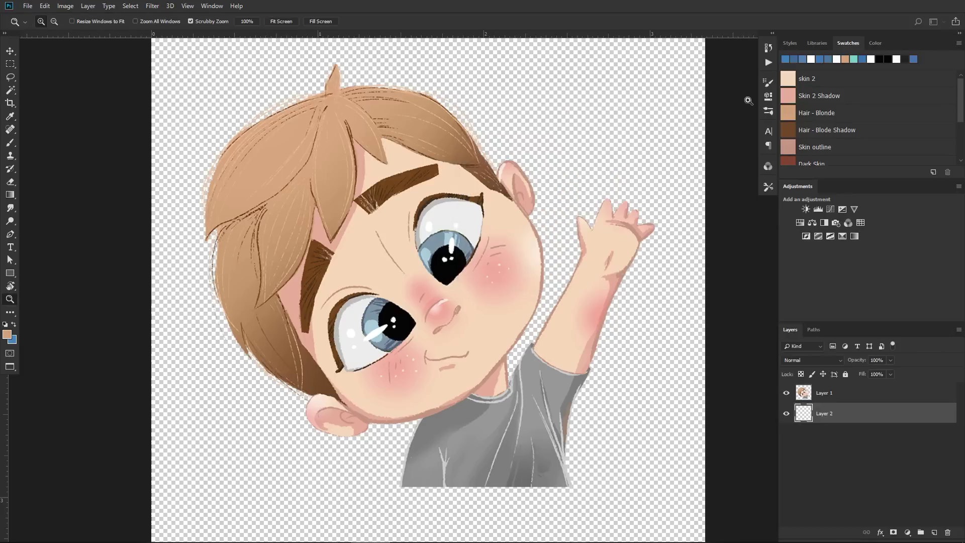
Step: Fill Layer 2 with the blue background colour, then make Layer 1 active
right_click(829, 413)
click(846, 415)
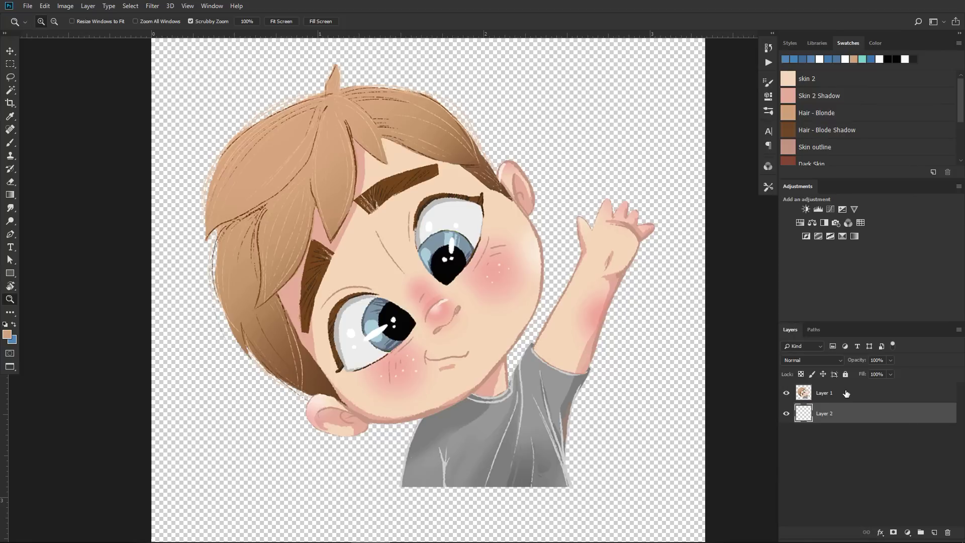
key(ctrl+BackSpace)
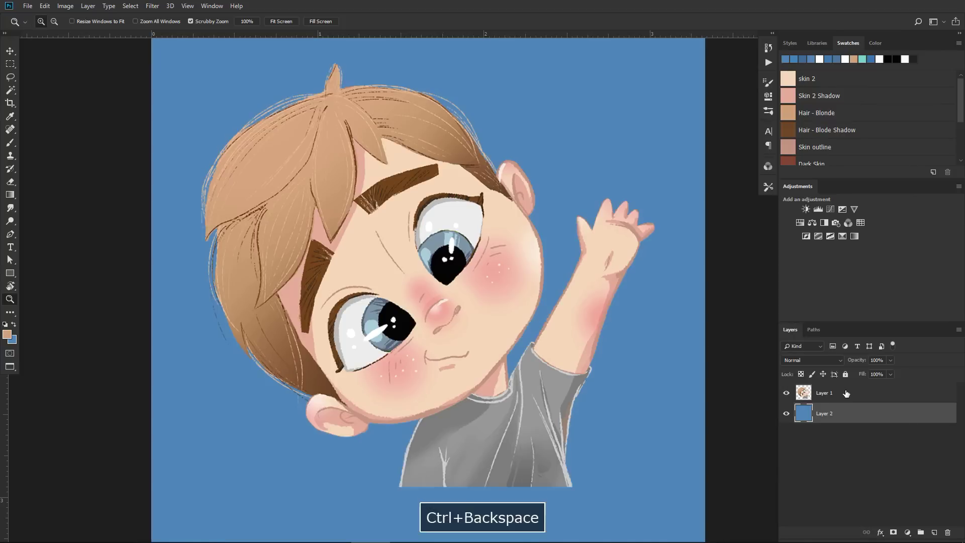
alt+click(612, 272)
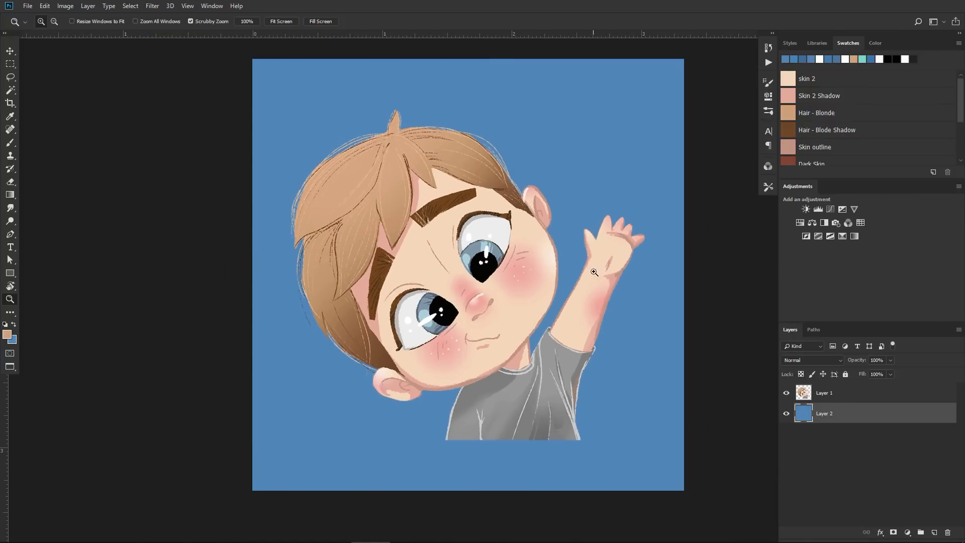
click(628, 269)
alt+click(611, 284)
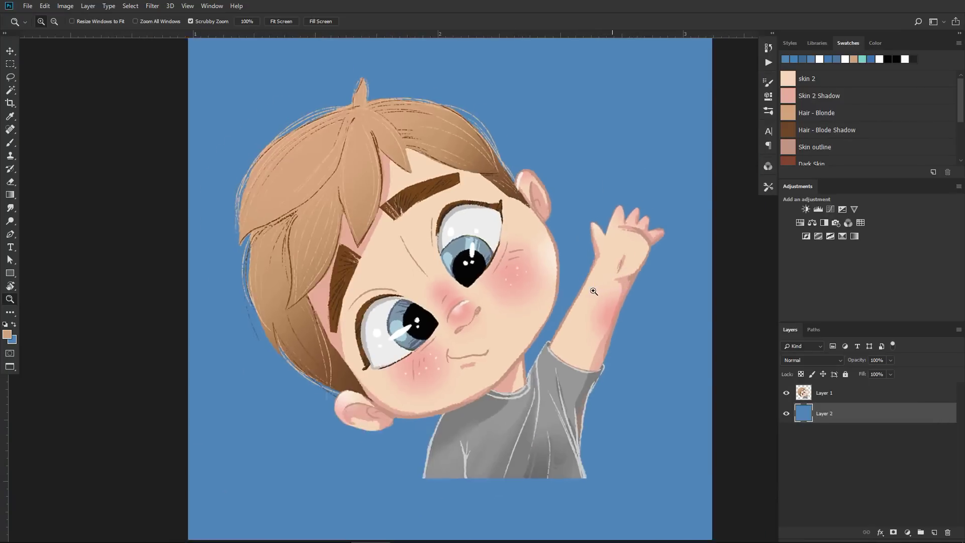
click(620, 277)
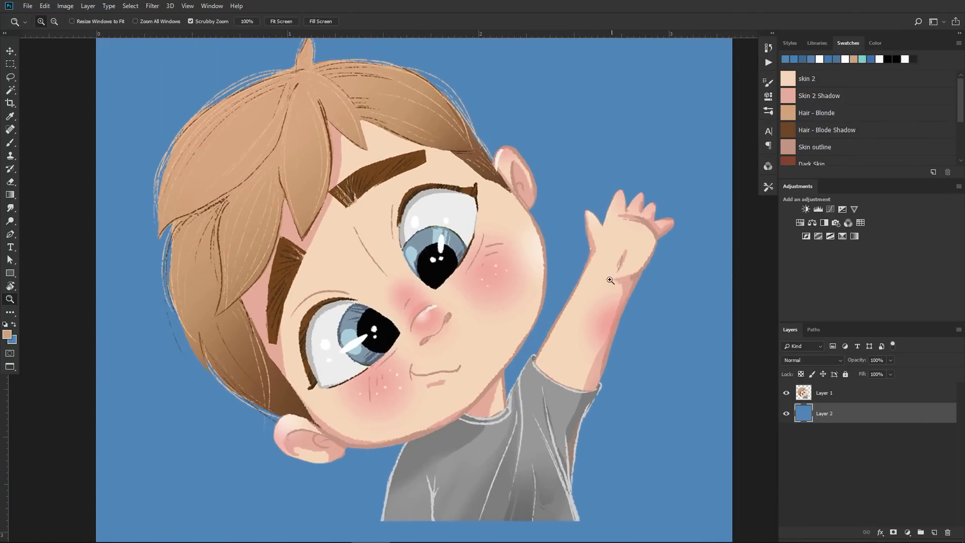
alt+click(601, 297)
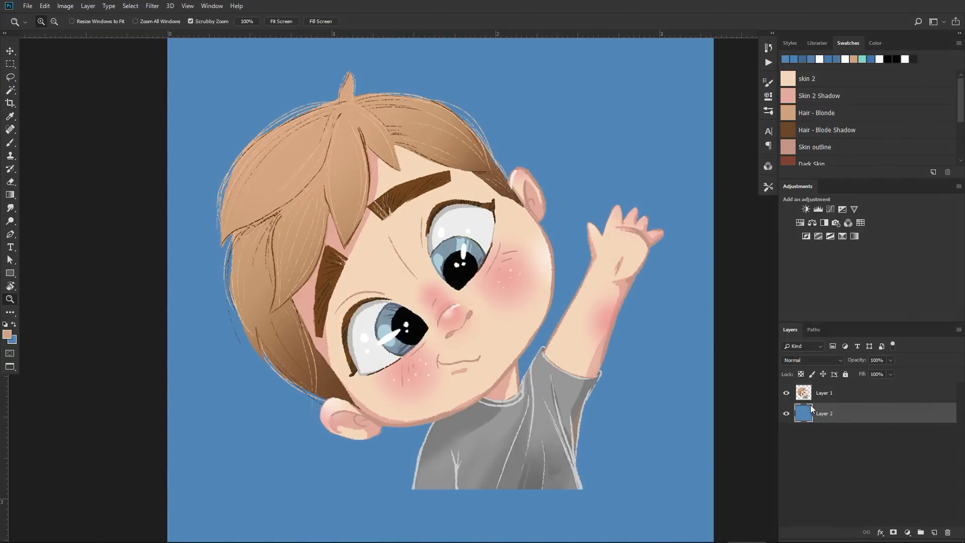
key(space)
click(826, 397)
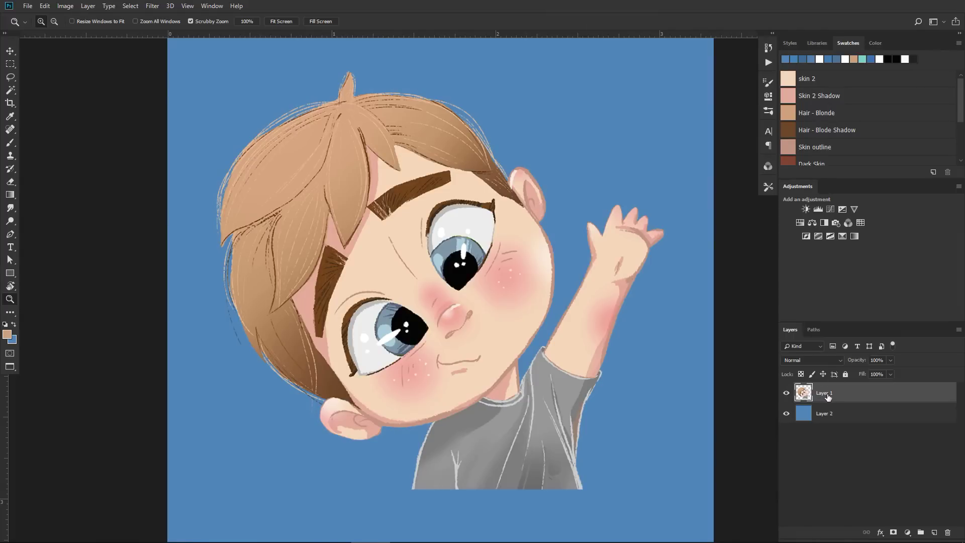
Step: Give Layer 1 a 16 px white outside stroke at 100% opacity via Blending Options
right_click(826, 399)
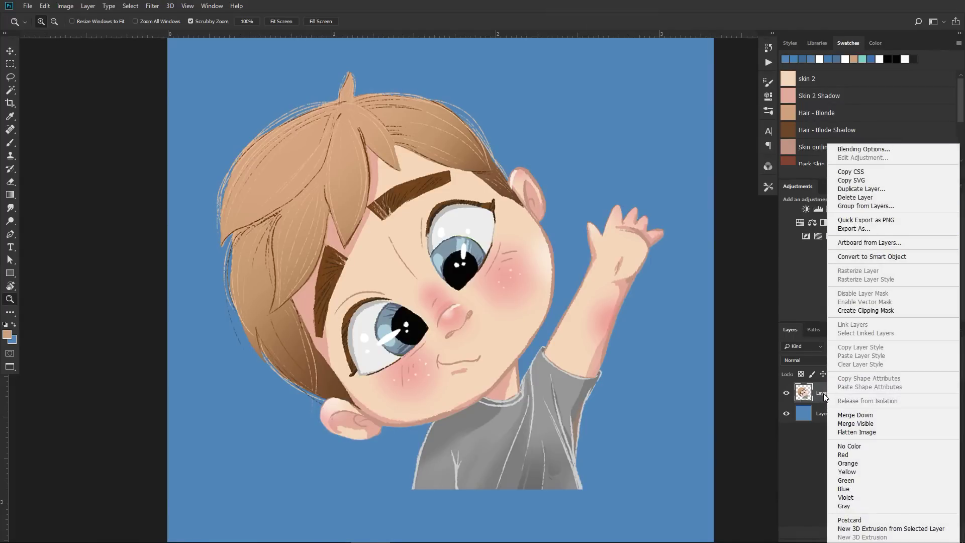
click(874, 149)
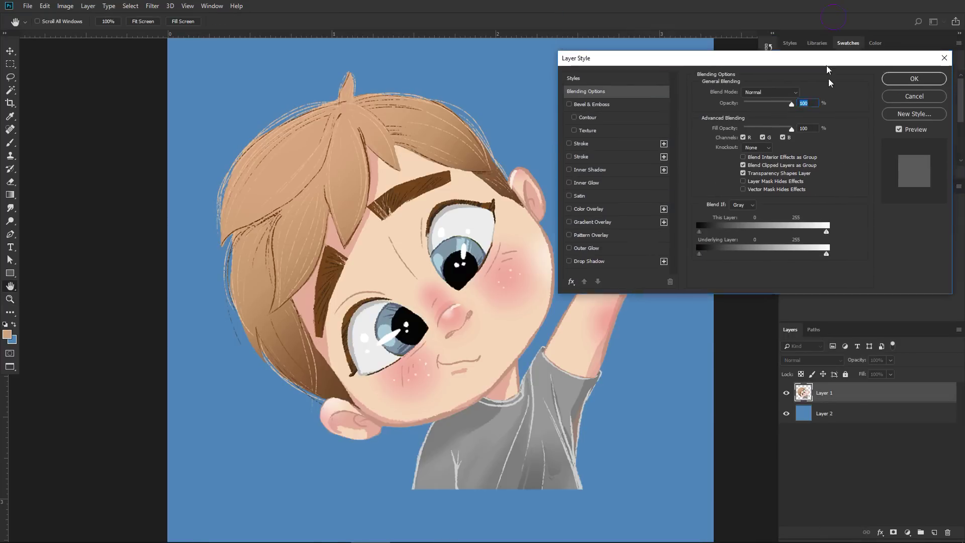
click(587, 165)
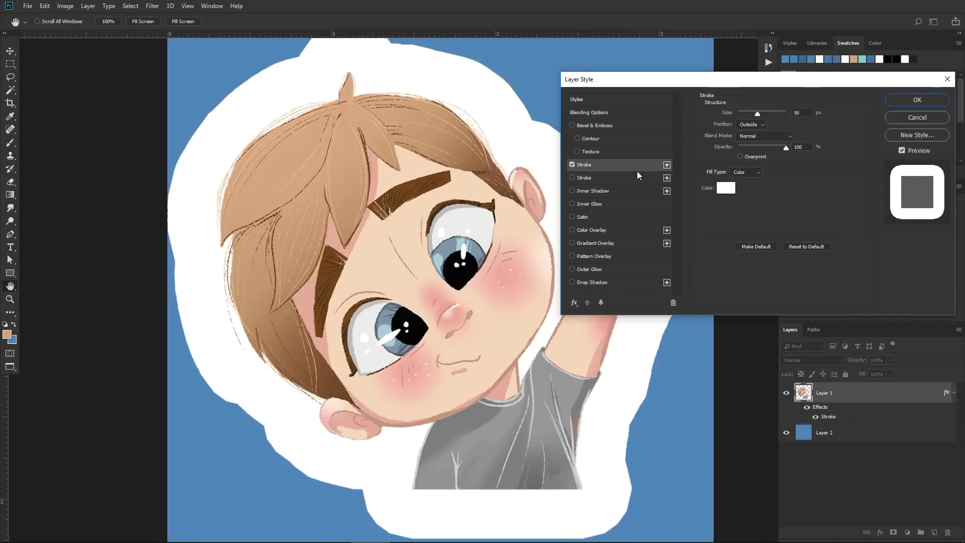
drag(756, 113, 745, 114)
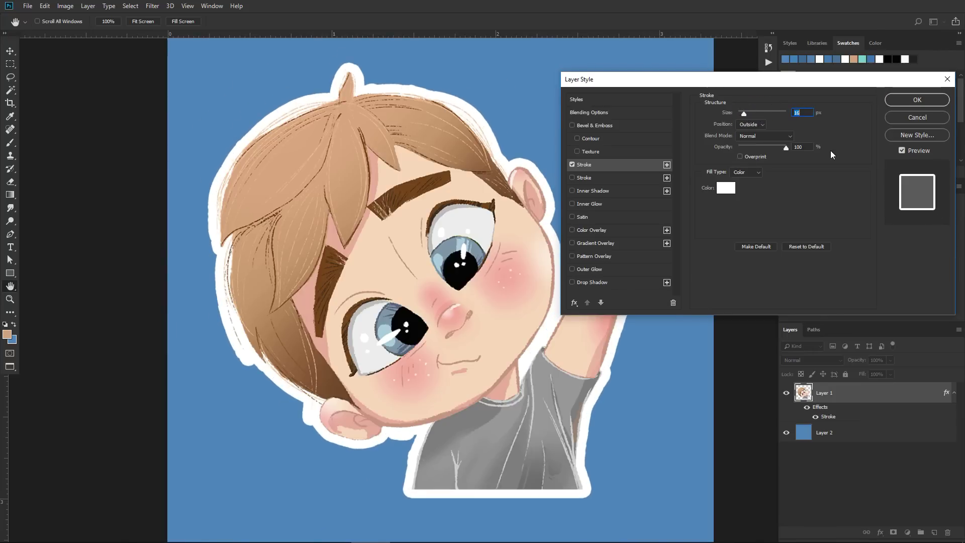
click(725, 188)
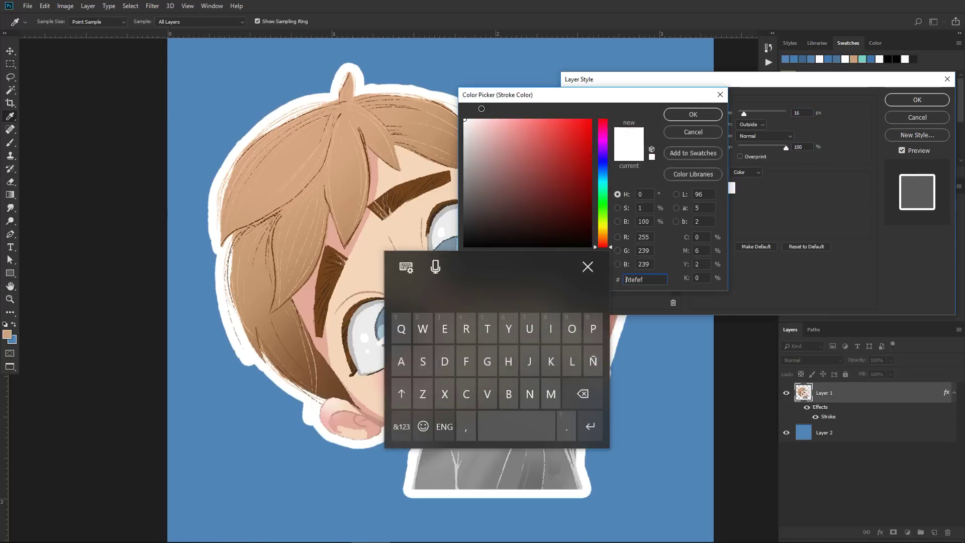
click(692, 114)
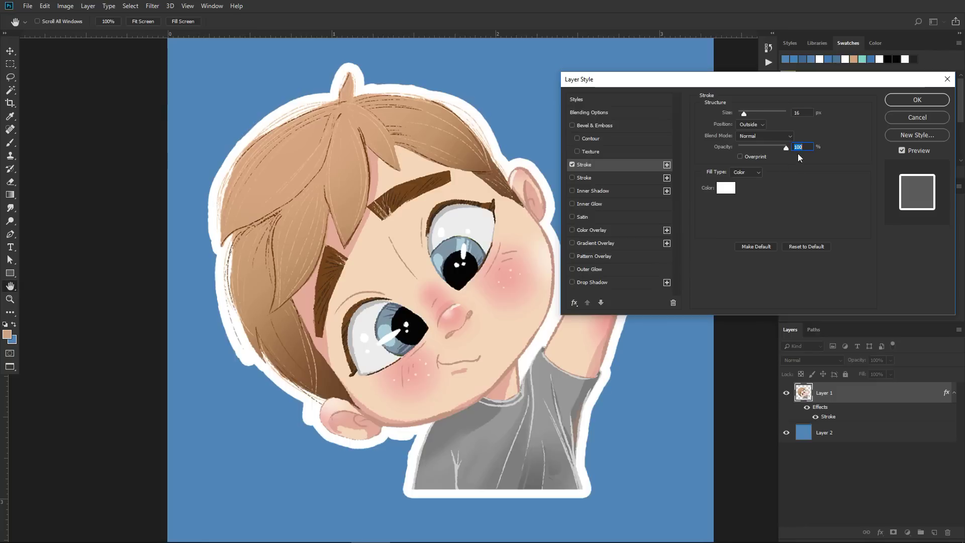
drag(787, 148, 786, 147)
click(795, 148)
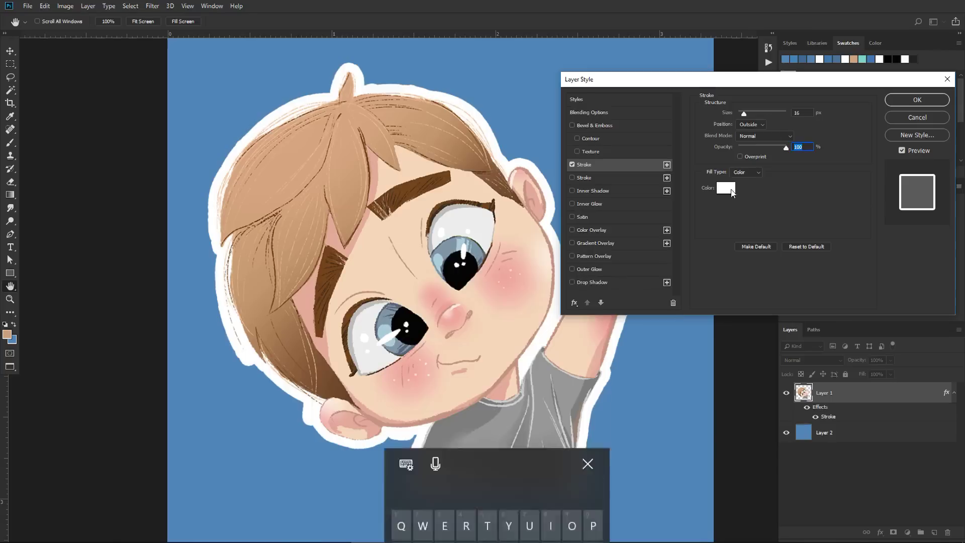
mouse_move(785, 147)
mouse_down()
mouse_move(761, 148)
mouse_move(791, 149)
mouse_up()
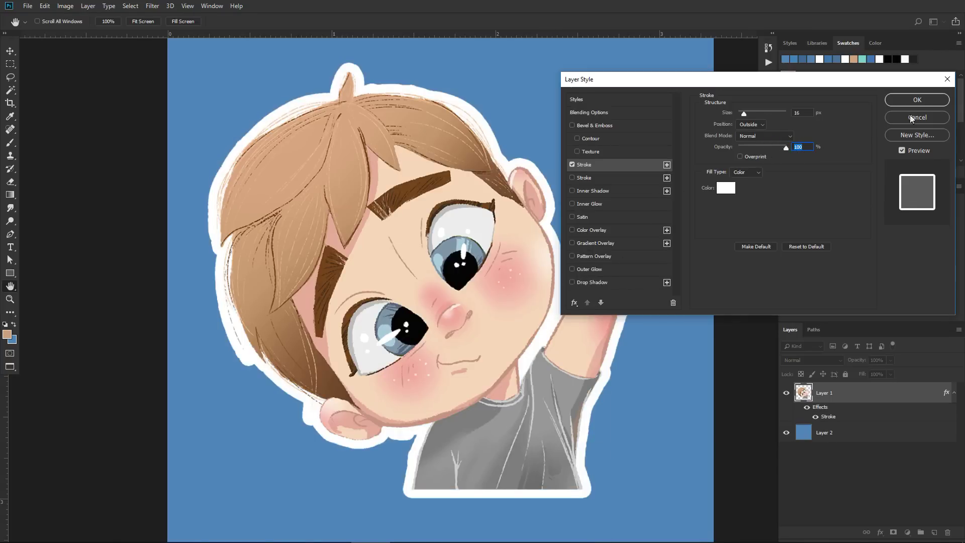
click(914, 100)
key(z)
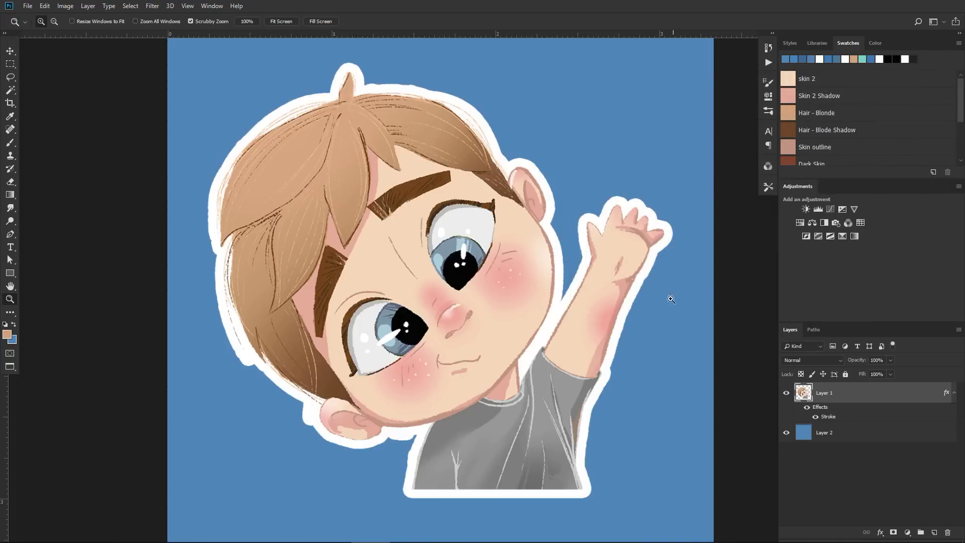
click(572, 287)
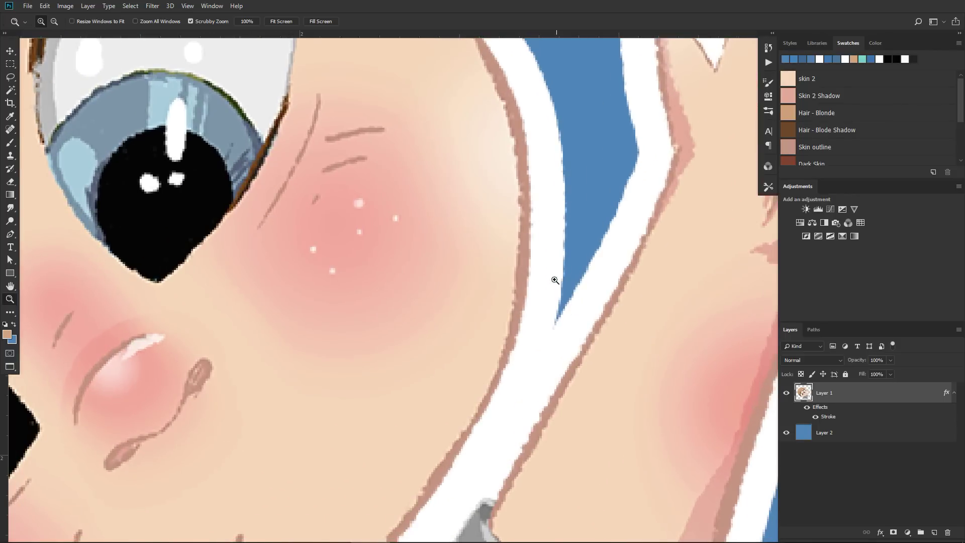
Step: Zoom in and out around the cheek and ear to inspect the white outline
drag(605, 279, 501, 376)
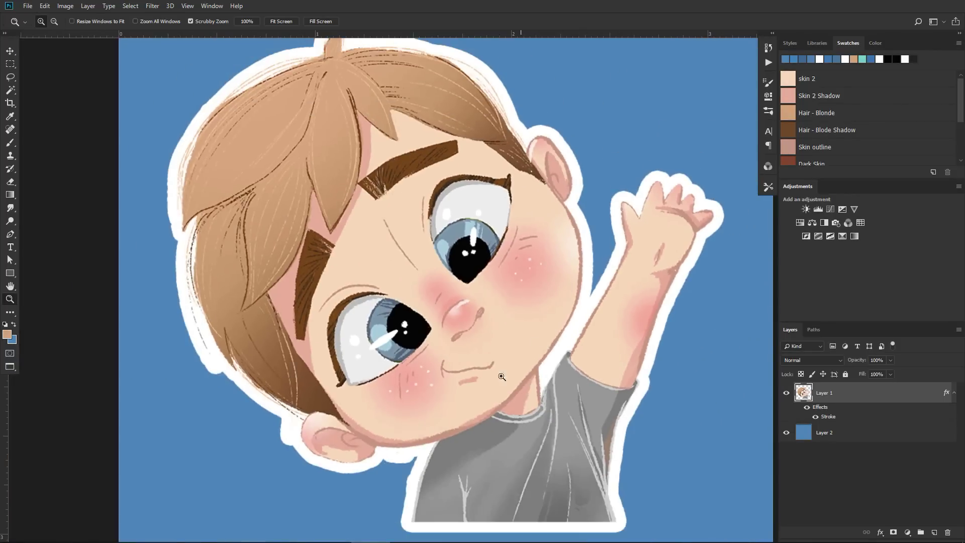
drag(289, 442, 647, 313)
key(space)
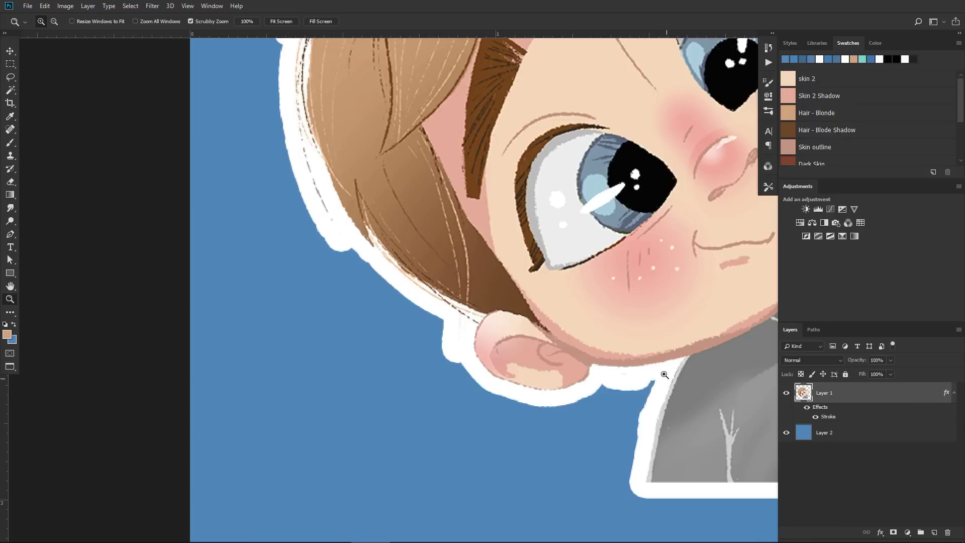
drag(674, 354, 577, 426)
key(space)
drag(720, 376, 724, 375)
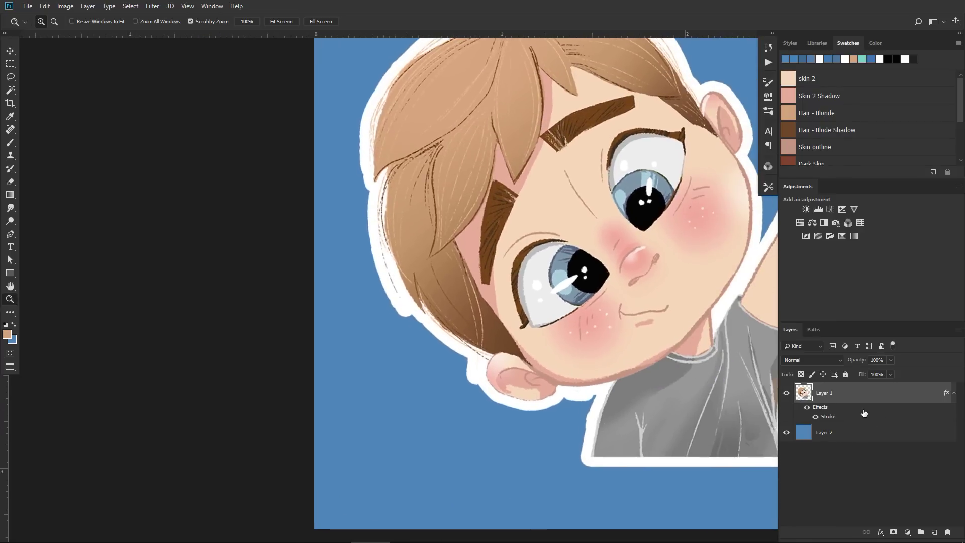
Step: Hide the stroke effect on the boy layer
click(807, 407)
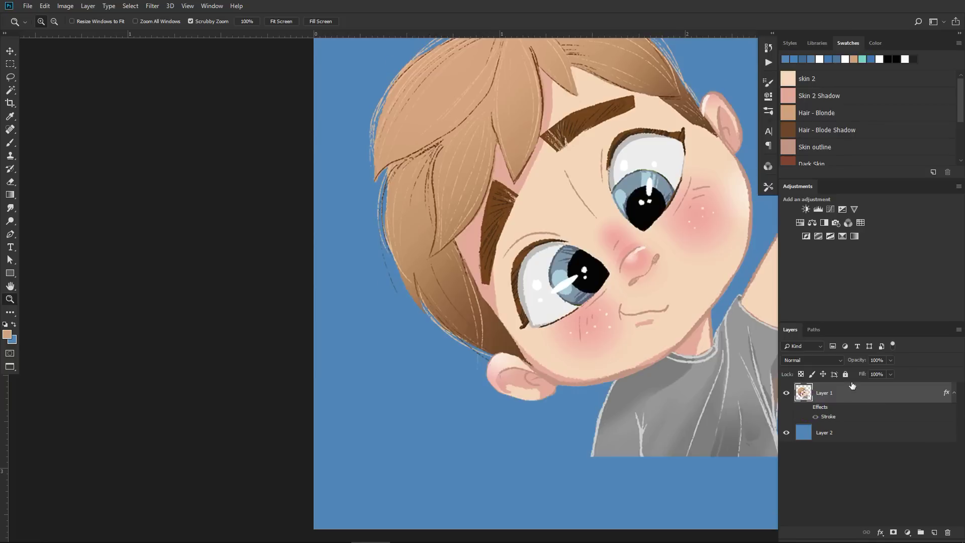
key(space)
drag(686, 314, 609, 331)
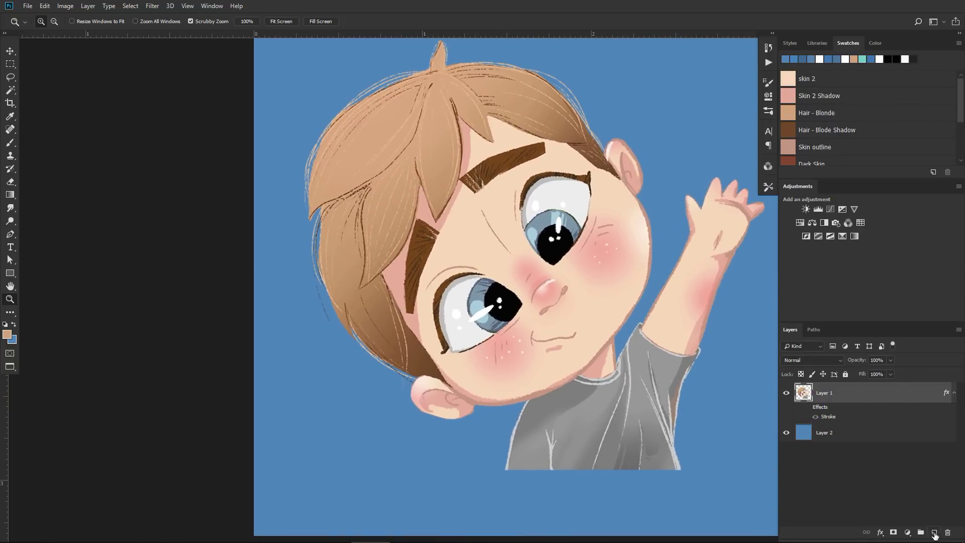
Step: Add Layer 3 beneath the boy, set the background colour to white, and fill it
ctrl+click(933, 534)
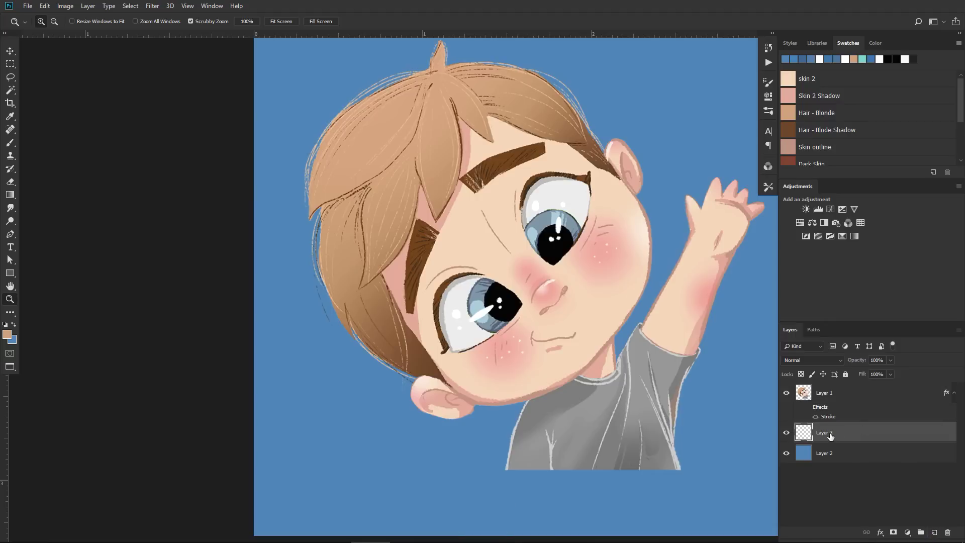
ctrl+click(845, 58)
click(15, 343)
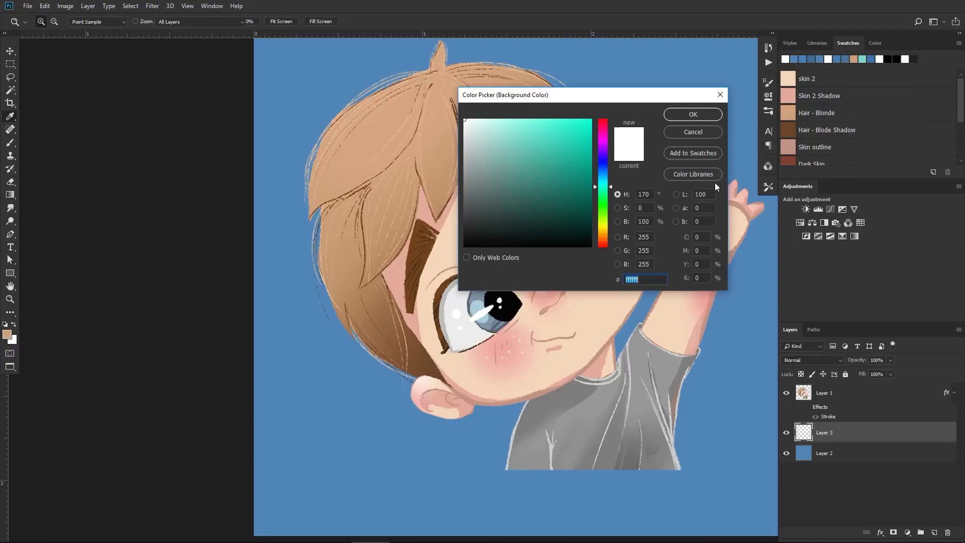
click(692, 114)
key(z)
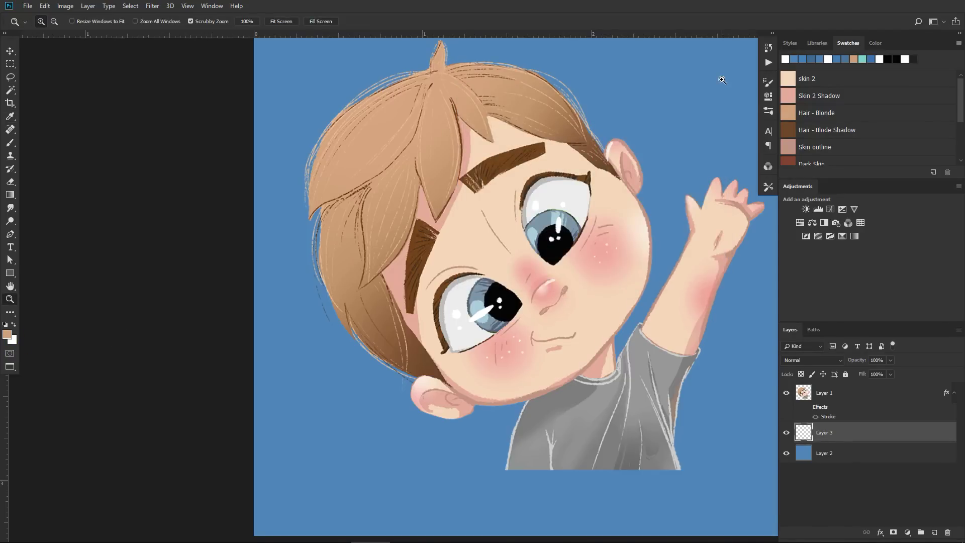
key(ctrl+BackSpace)
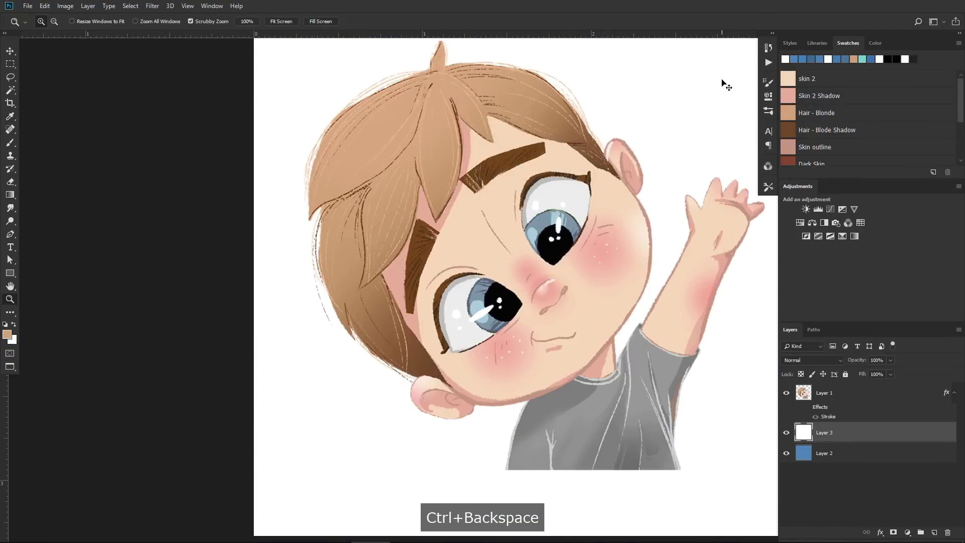
mouse_move(644, 260)
mouse_down()
mouse_move(617, 264)
mouse_move(630, 269)
mouse_up()
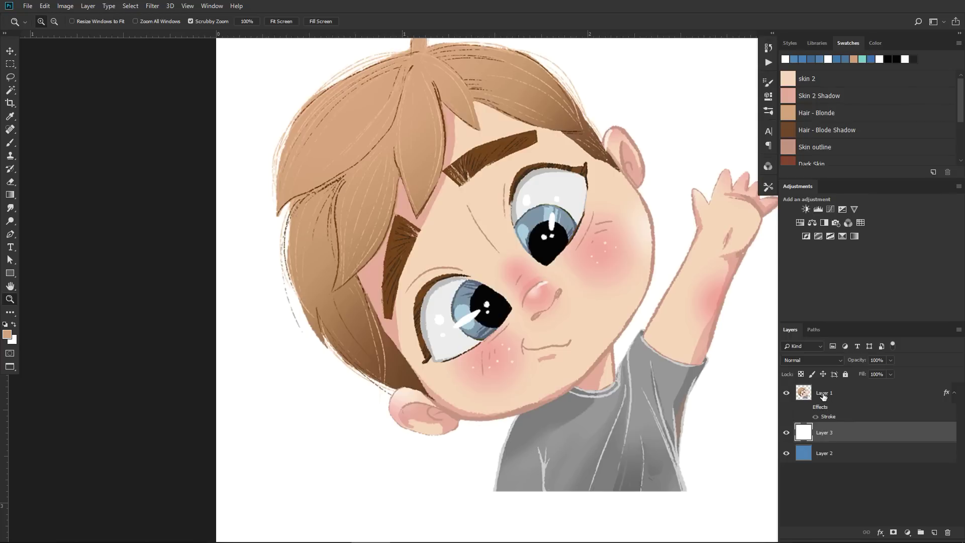
key(F9)
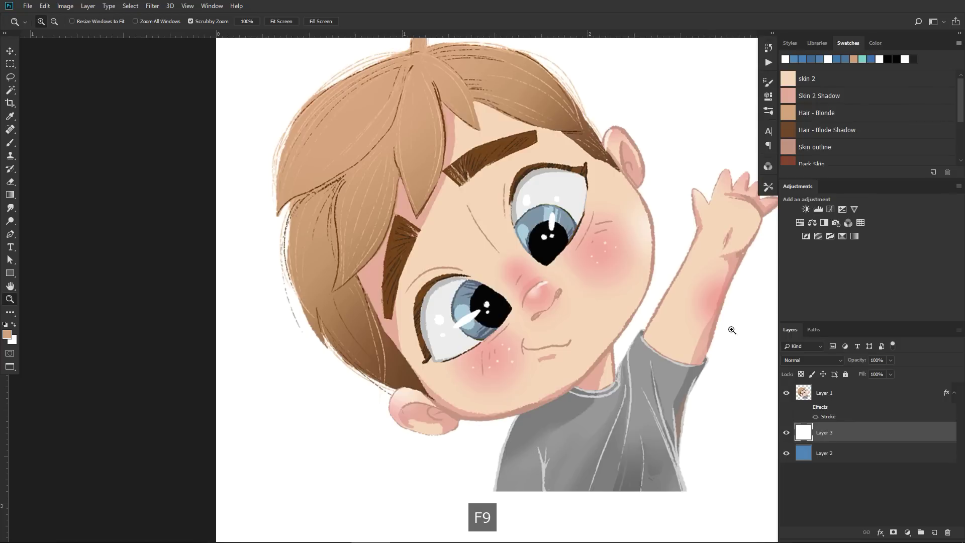
key(space)
drag(617, 300, 575, 276)
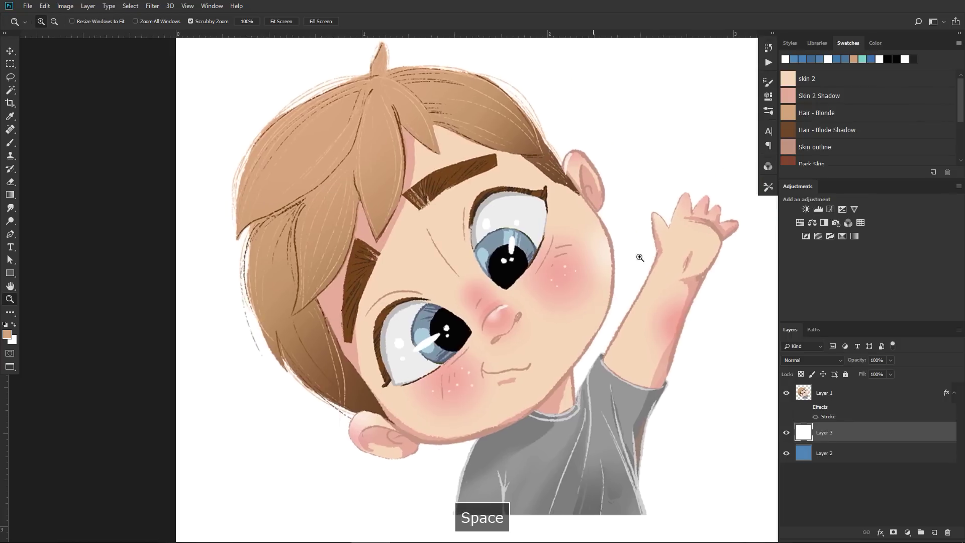
Step: Load Layer 1's pixels as a selection and check its edge around the raised arm
alt+click(582, 303)
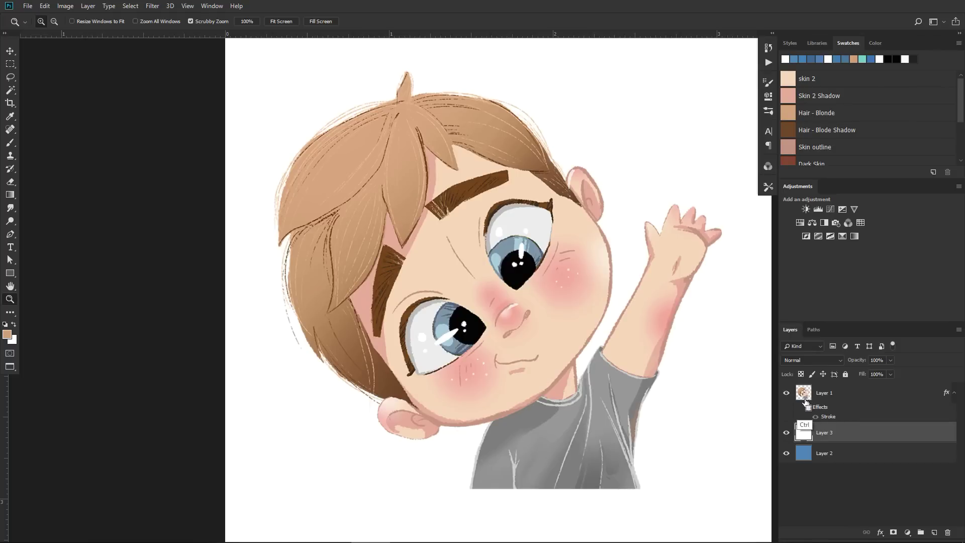
ctrl+click(807, 398)
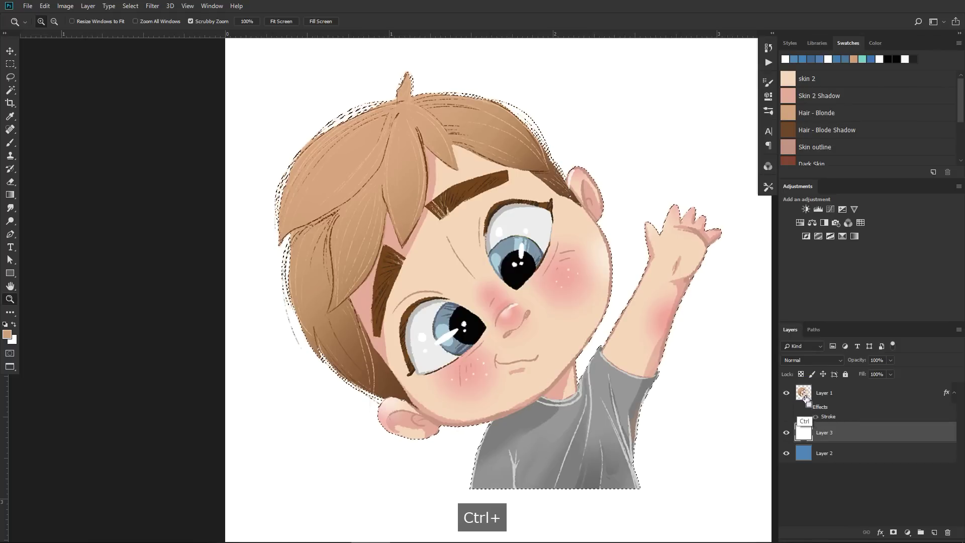
drag(717, 286, 743, 255)
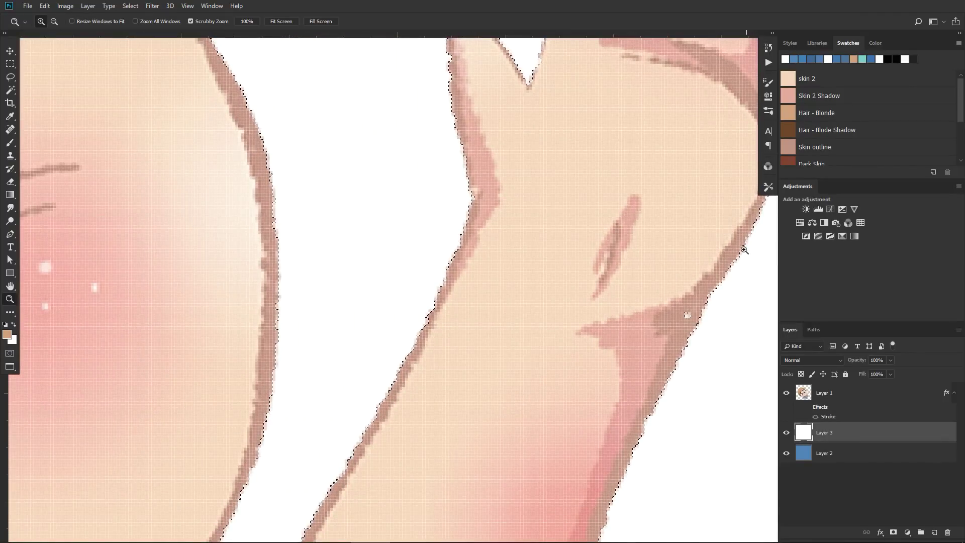
drag(603, 263, 541, 340)
key(space)
drag(607, 358, 643, 388)
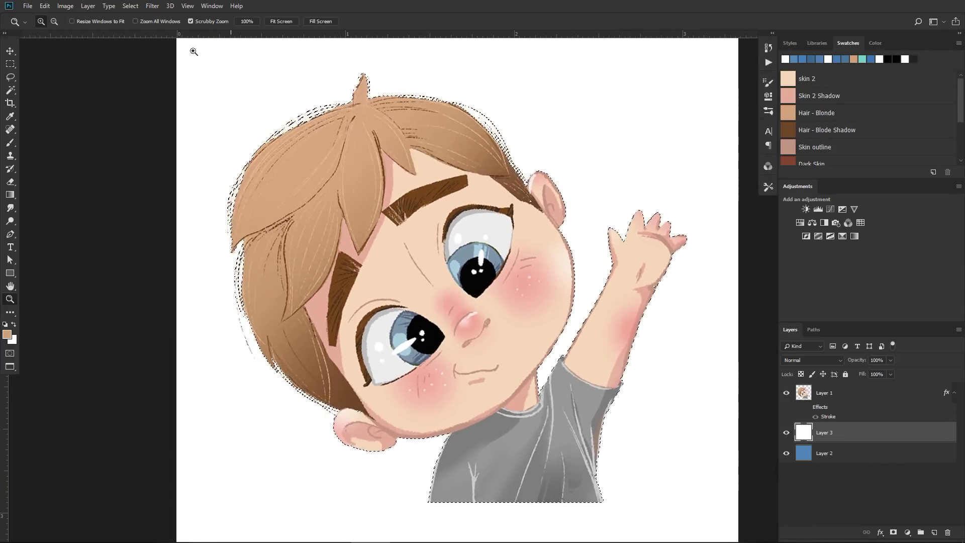
Step: Expand the boy selection by 20 pixels using Select > Modify > Expand
click(130, 6)
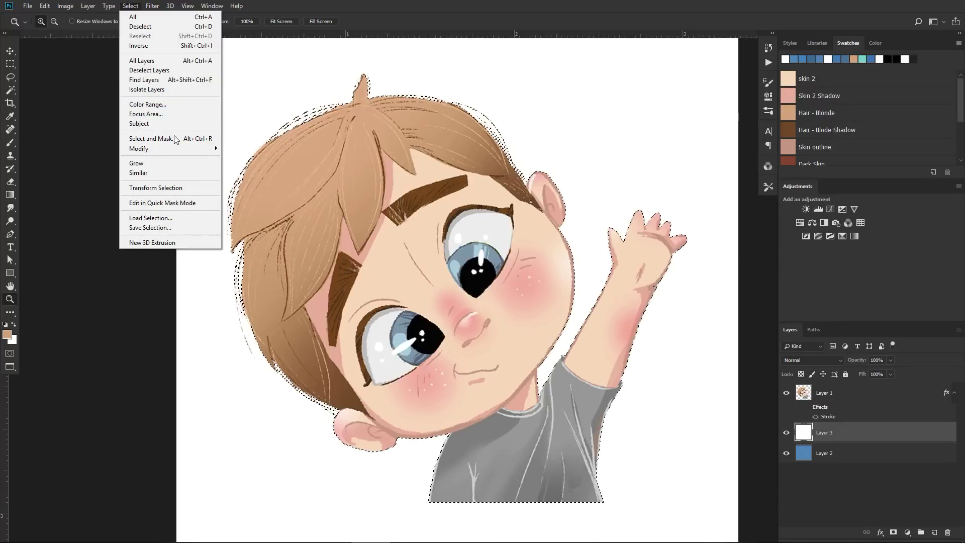
mouse_move(175, 150)
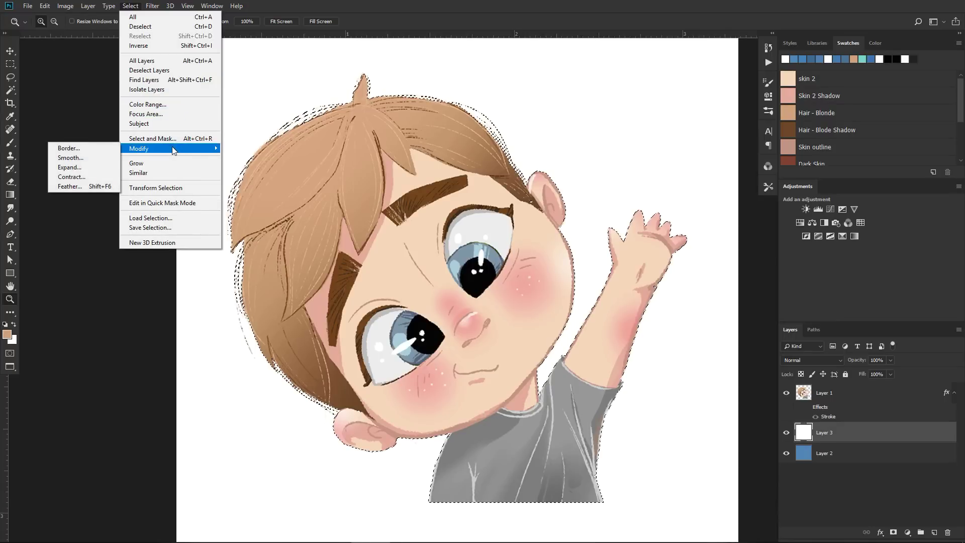
click(95, 167)
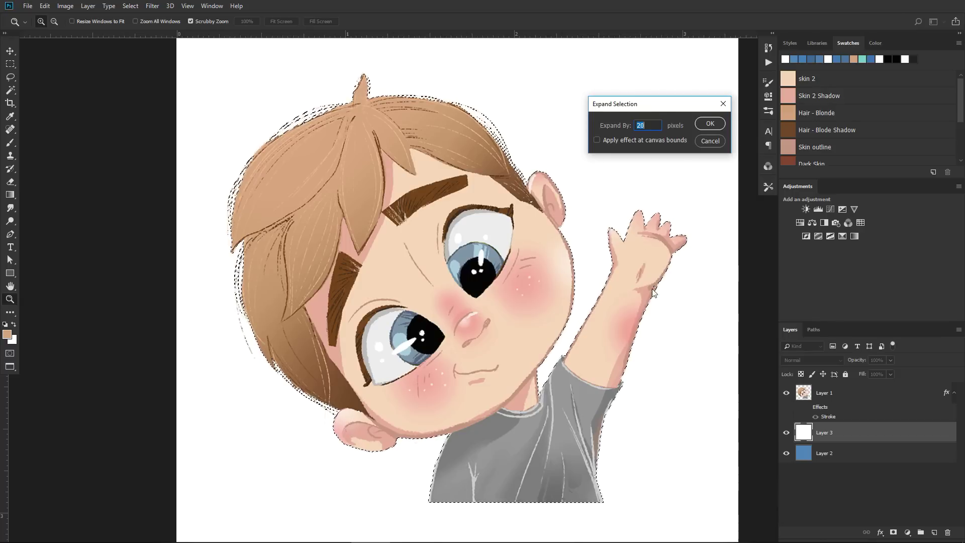
click(650, 125)
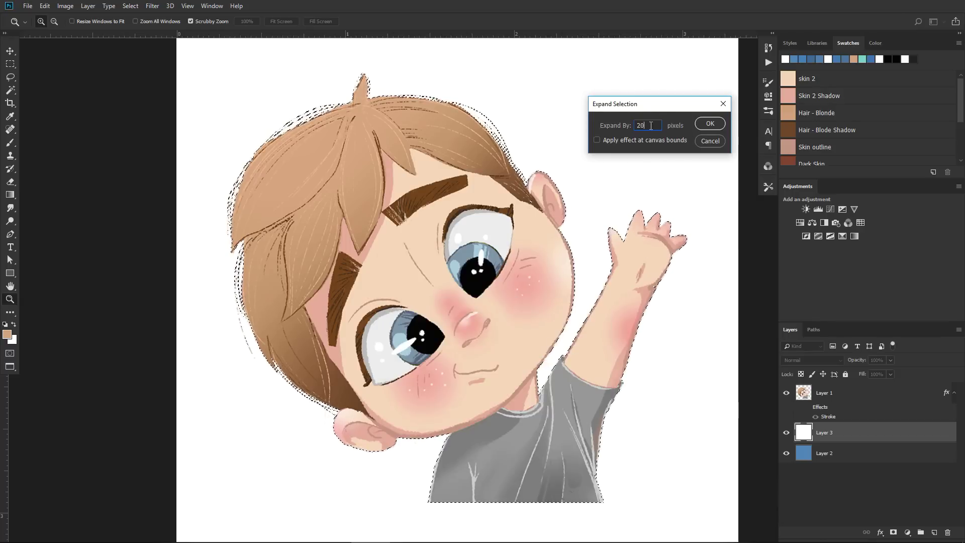
double_click(642, 126)
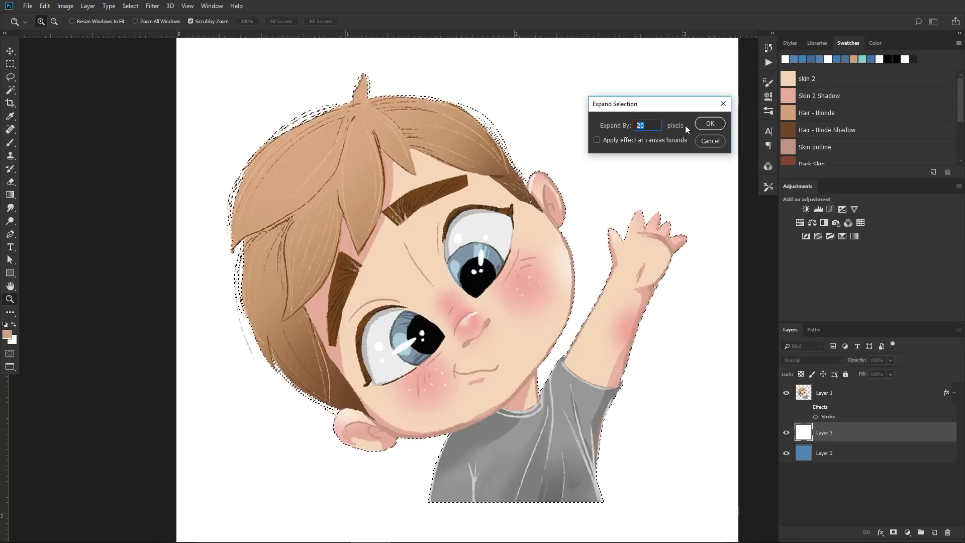
click(709, 124)
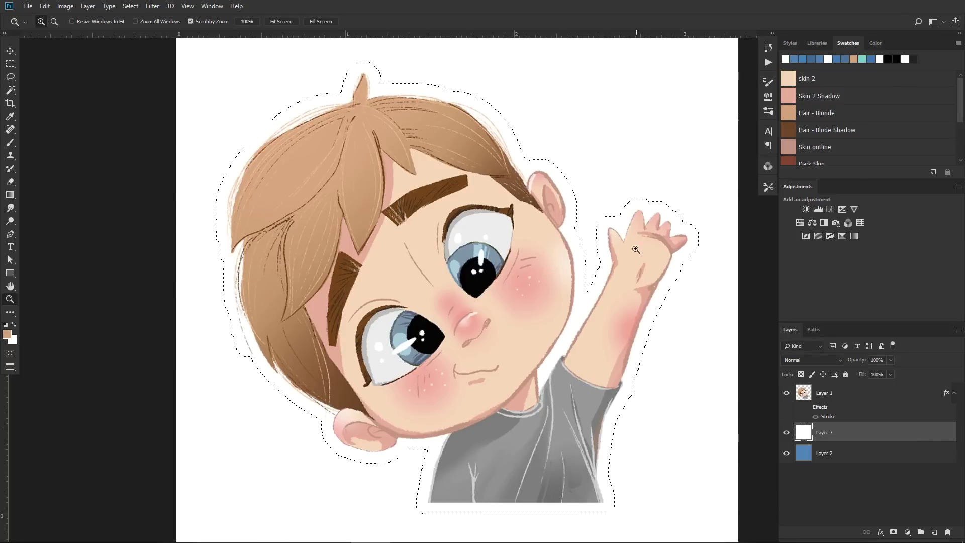
drag(627, 237, 652, 313)
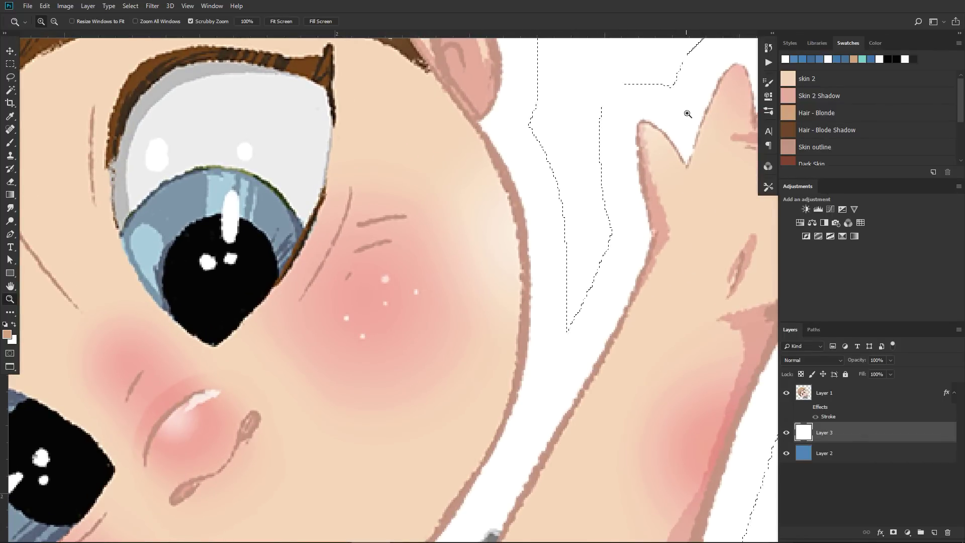
key(space)
drag(661, 177, 659, 213)
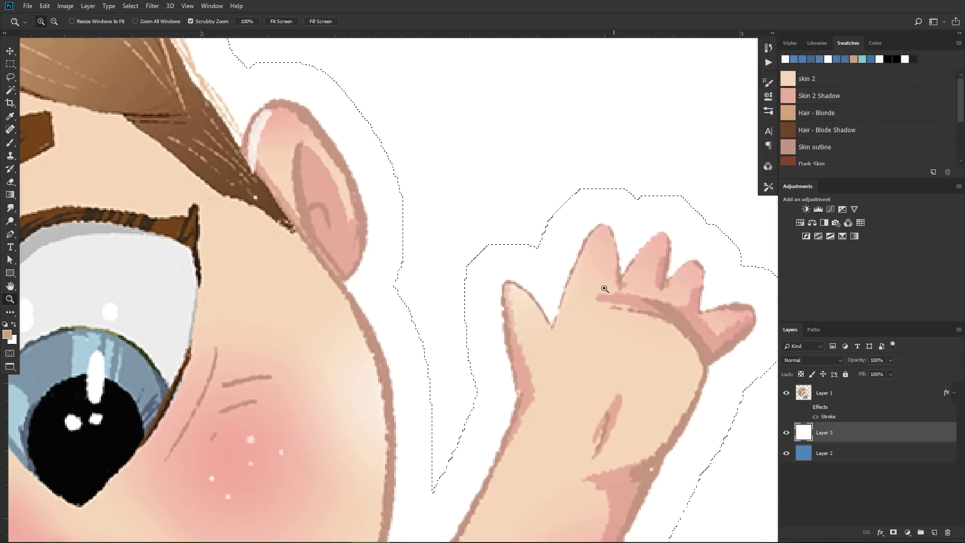
key(ctrl+0)
drag(612, 381, 628, 306)
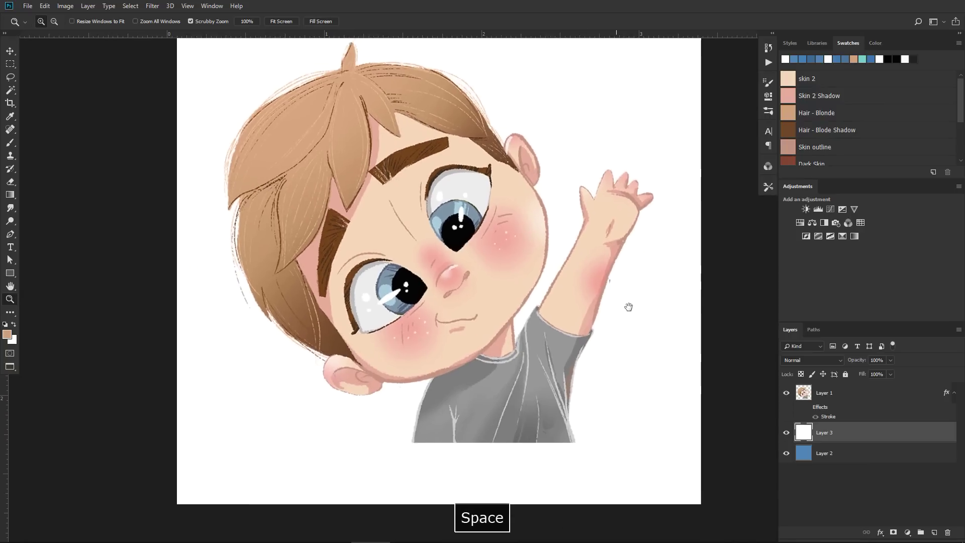
alt+click(640, 276)
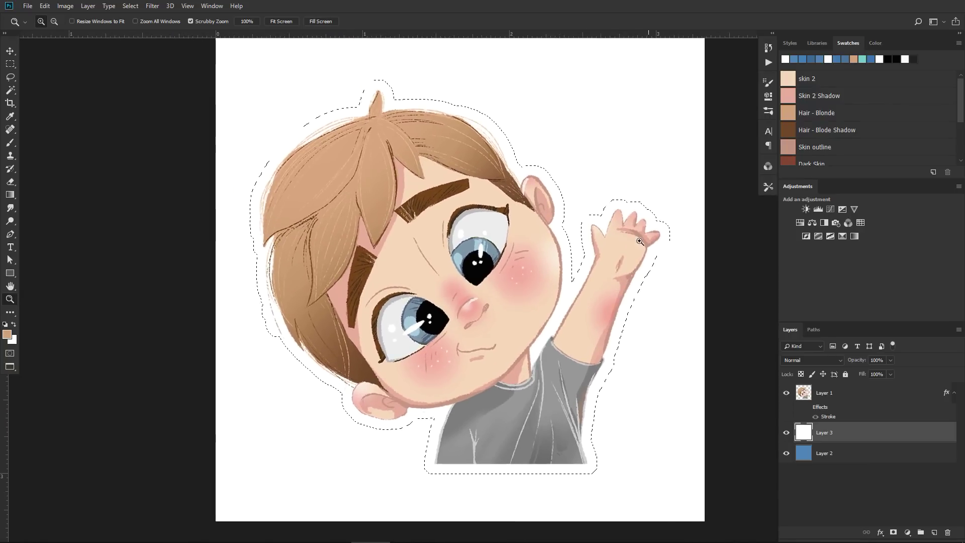
key(space)
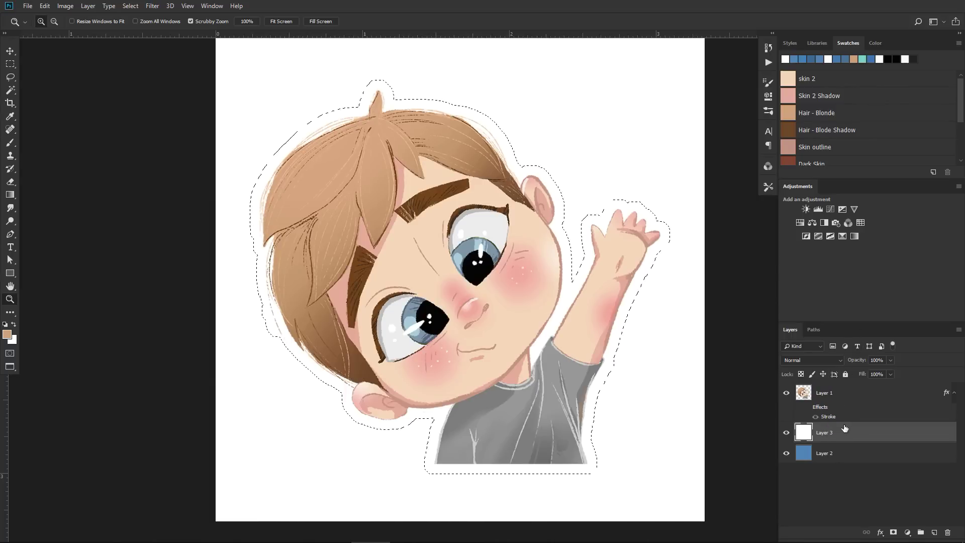
Step: Open Select and Mask in Overlay view with overlay opacity at 46%
click(131, 7)
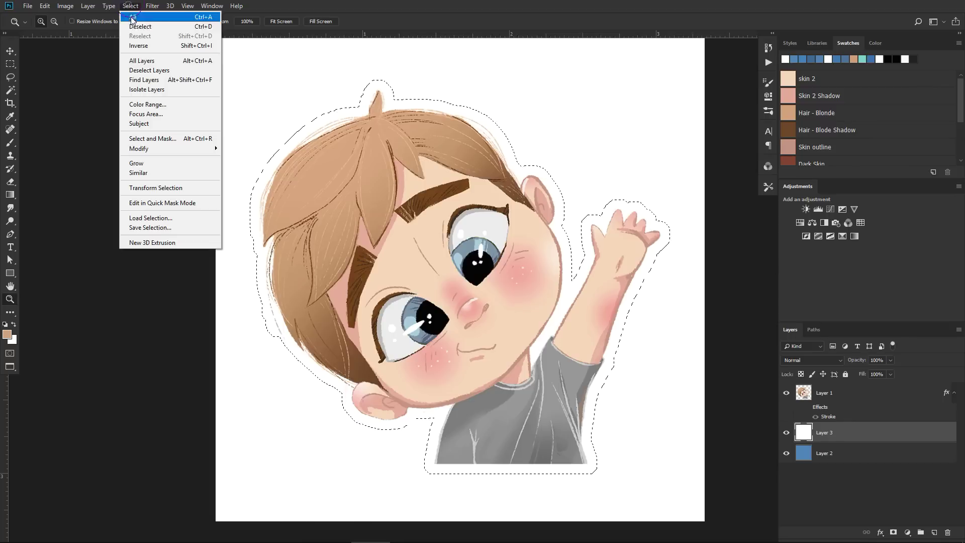
click(198, 138)
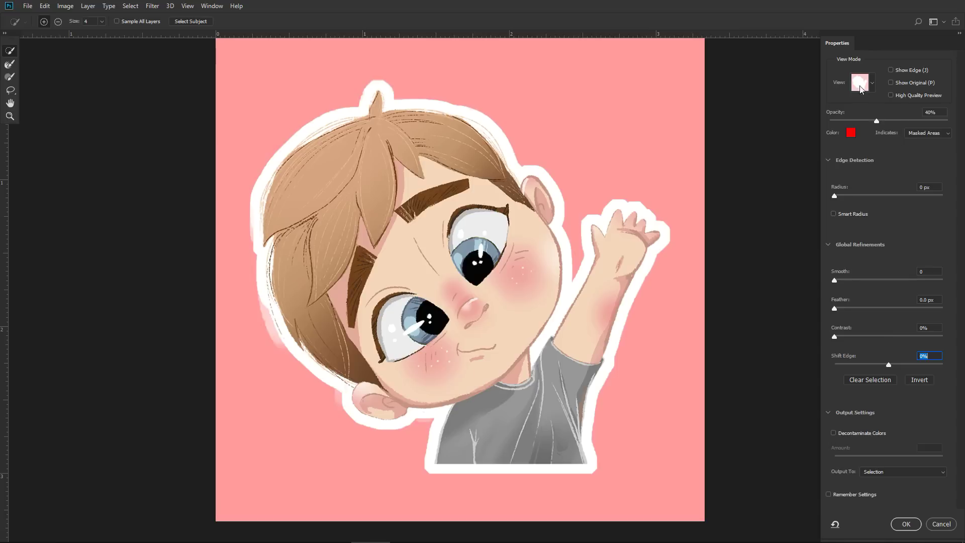
click(872, 84)
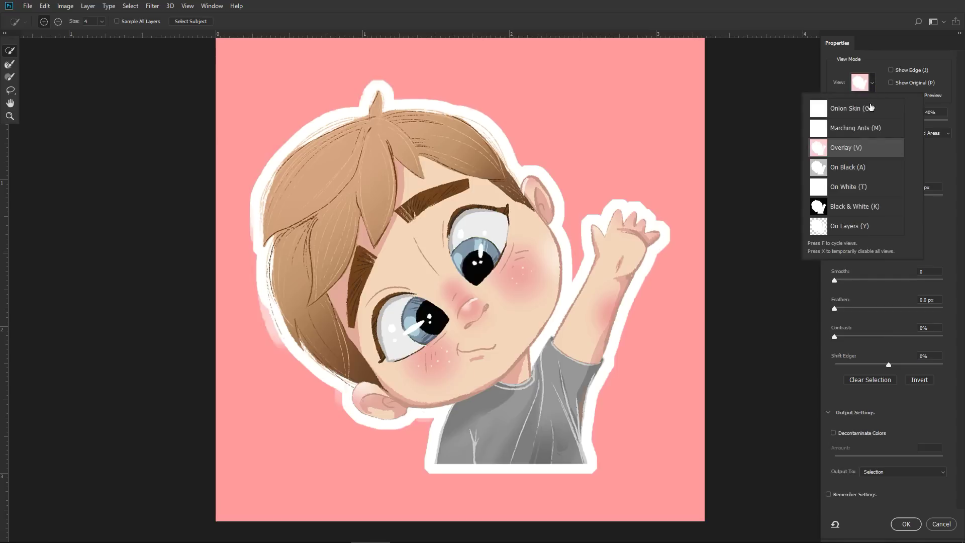
click(885, 75)
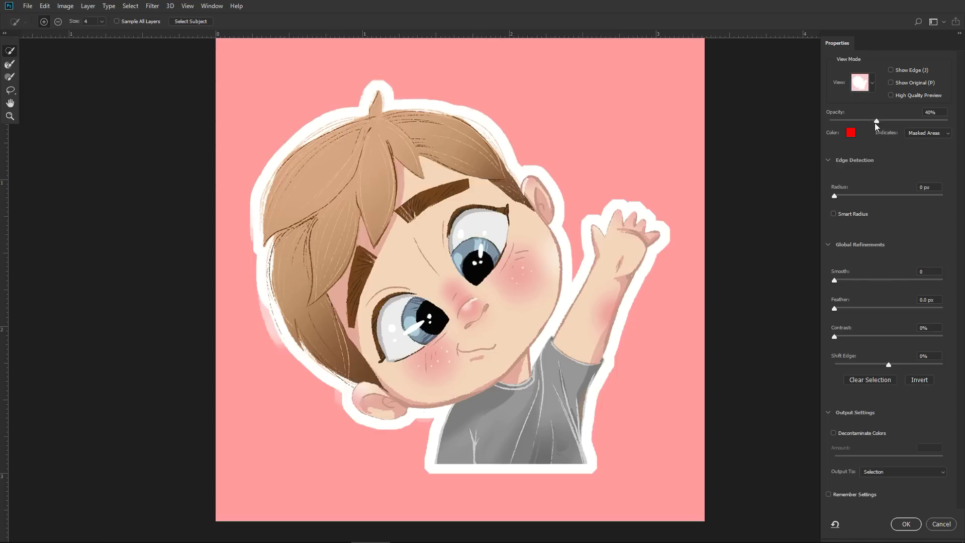
drag(877, 119, 883, 121)
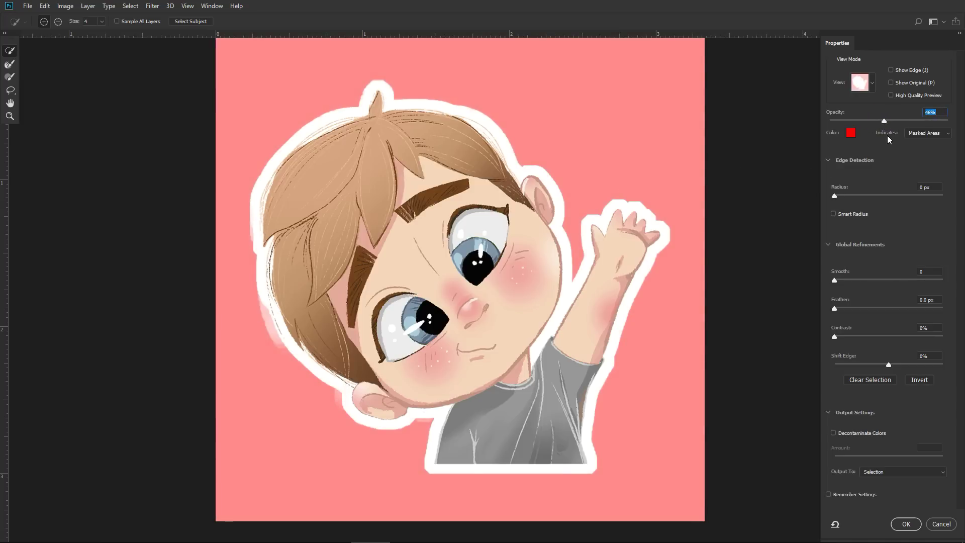
key(Tab)
Step: Set Smooth to 100, Contrast to 100%, and push Shift Edge outward
drag(834, 279, 942, 281)
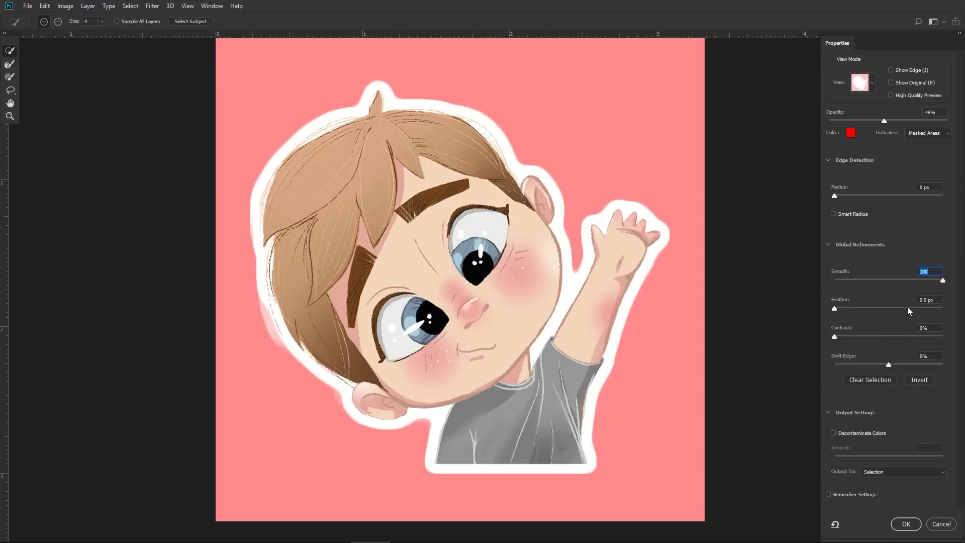
drag(835, 336, 912, 336)
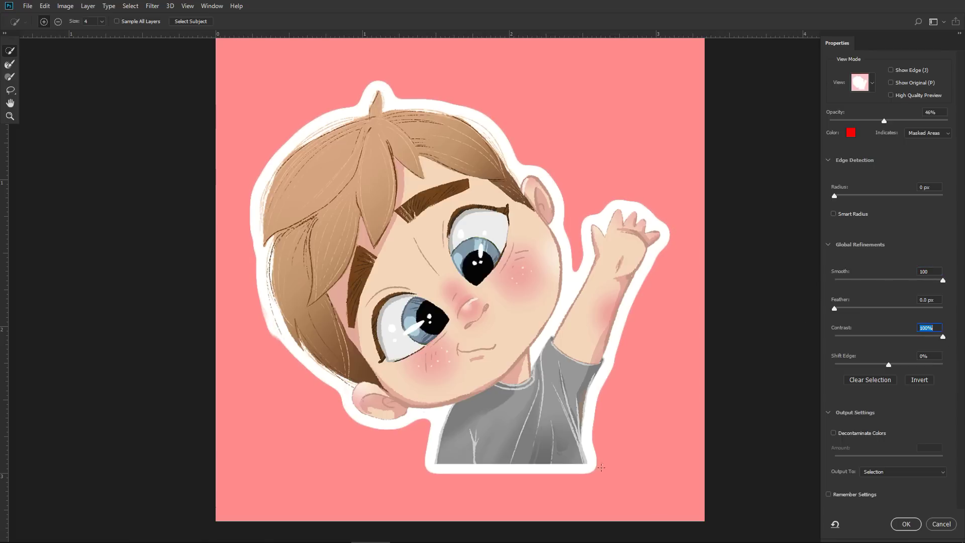
drag(939, 336, 837, 334)
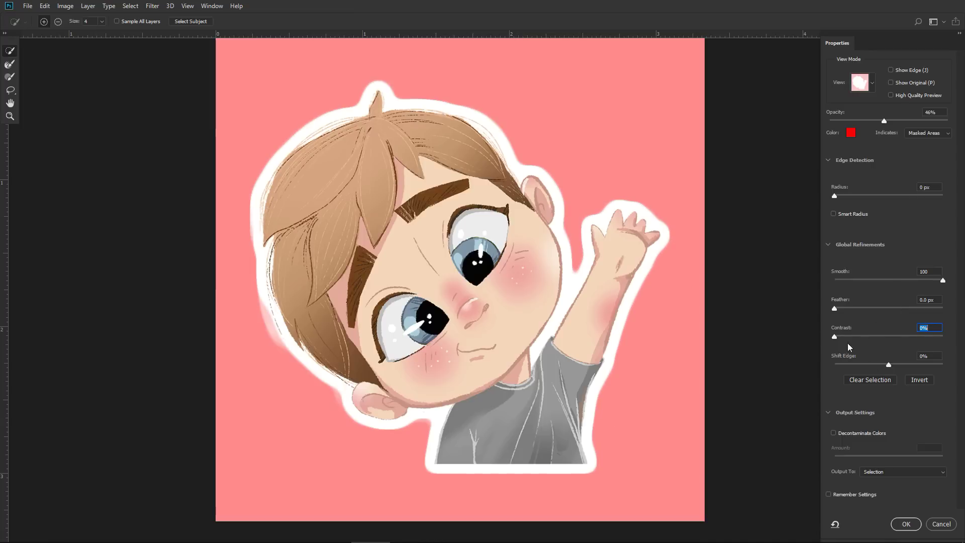
drag(836, 337, 922, 337)
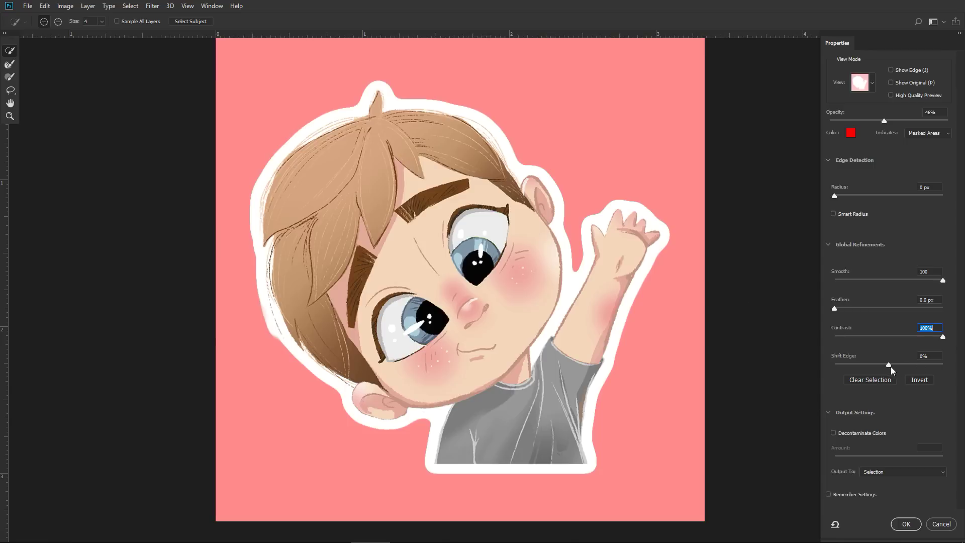
drag(889, 365, 899, 364)
Step: Try Shift Edge values from +100% to -100%, settle on -35%, and apply the refinement
drag(930, 366, 935, 366)
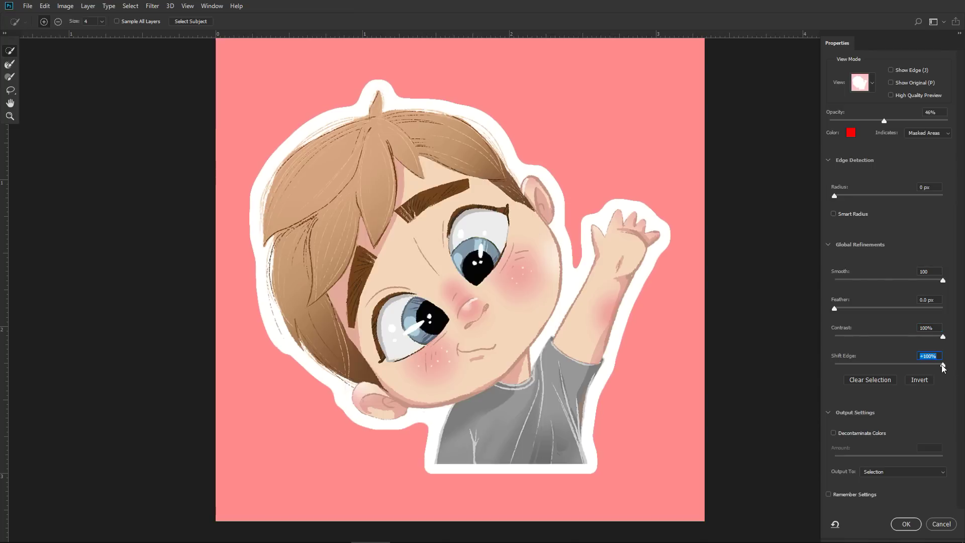
click(860, 365)
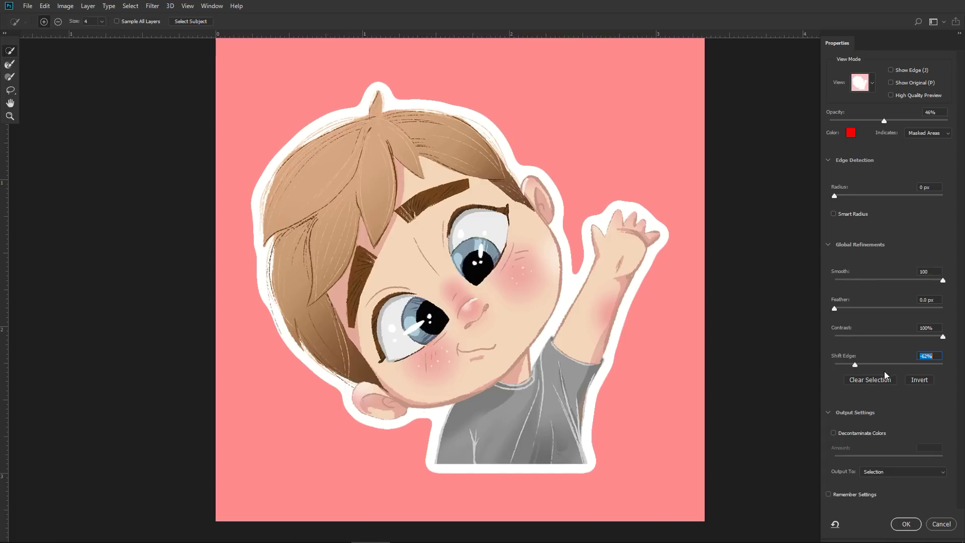
click(834, 364)
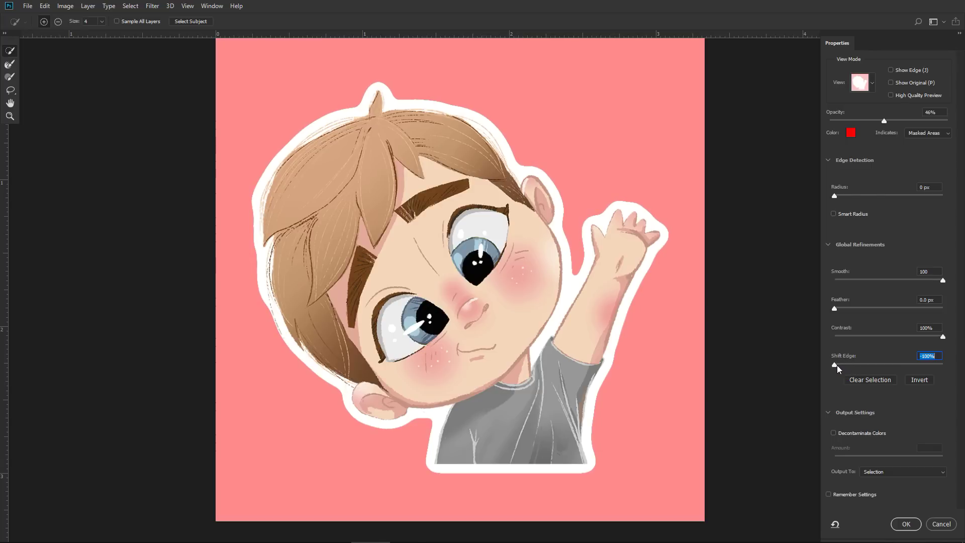
drag(836, 364, 870, 363)
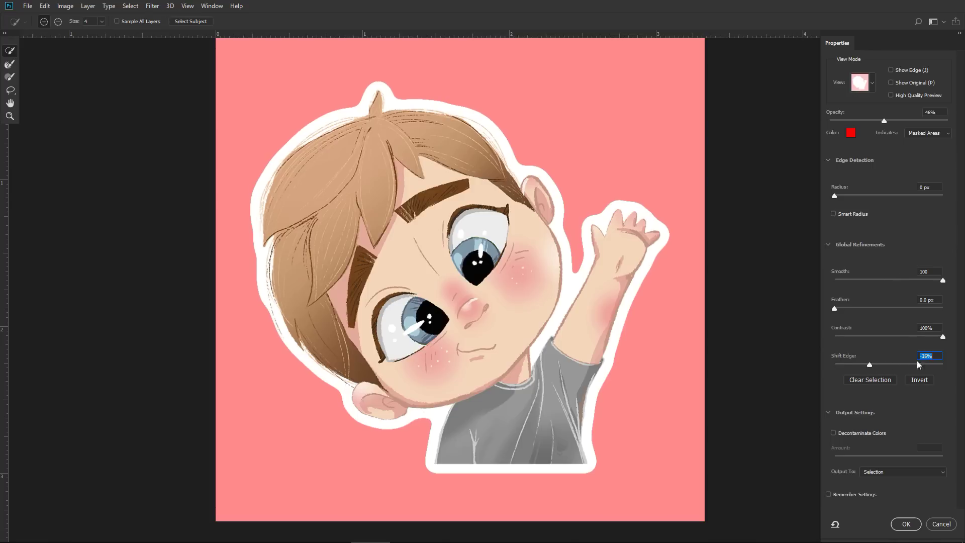
click(906, 524)
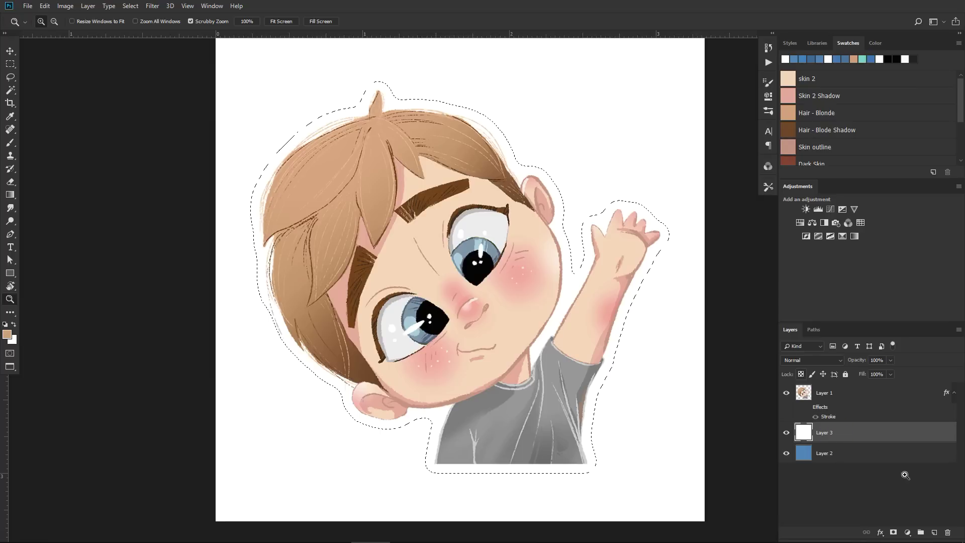
Step: Add a layer mask to white Layer 3 from the rounded selection, leaving a thick white border on blue
click(893, 531)
key(space)
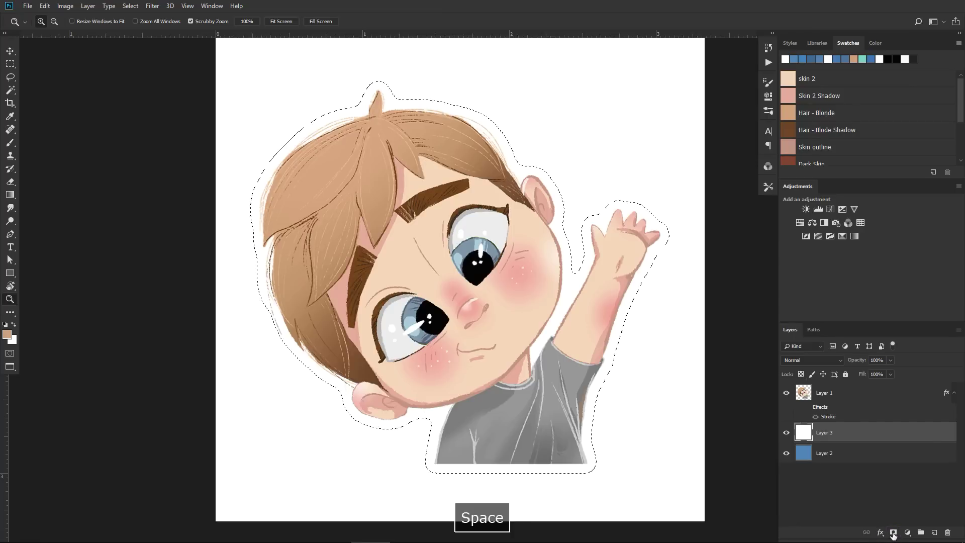
click(893, 532)
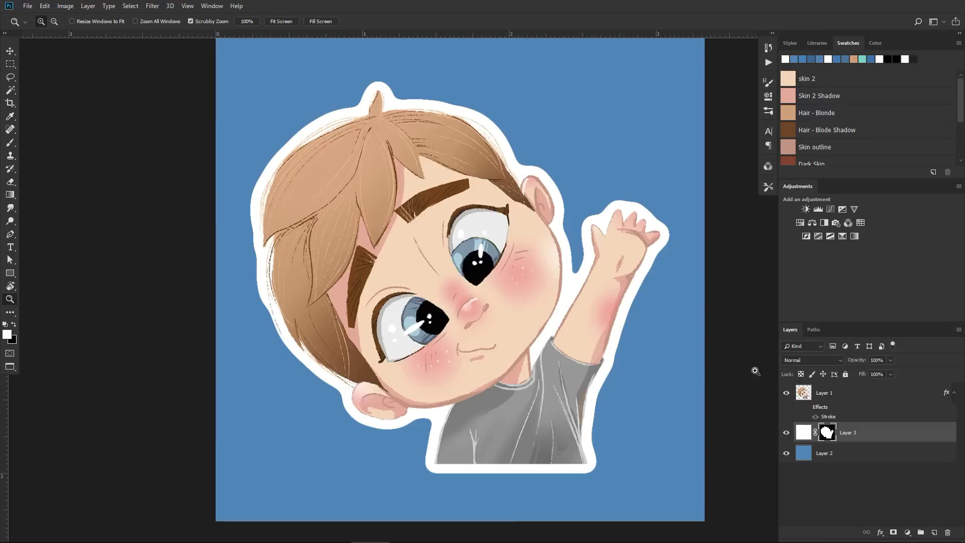
Step: Zoom in on the boy's hair edge and target Layer 3's mask for editing
drag(580, 229, 623, 222)
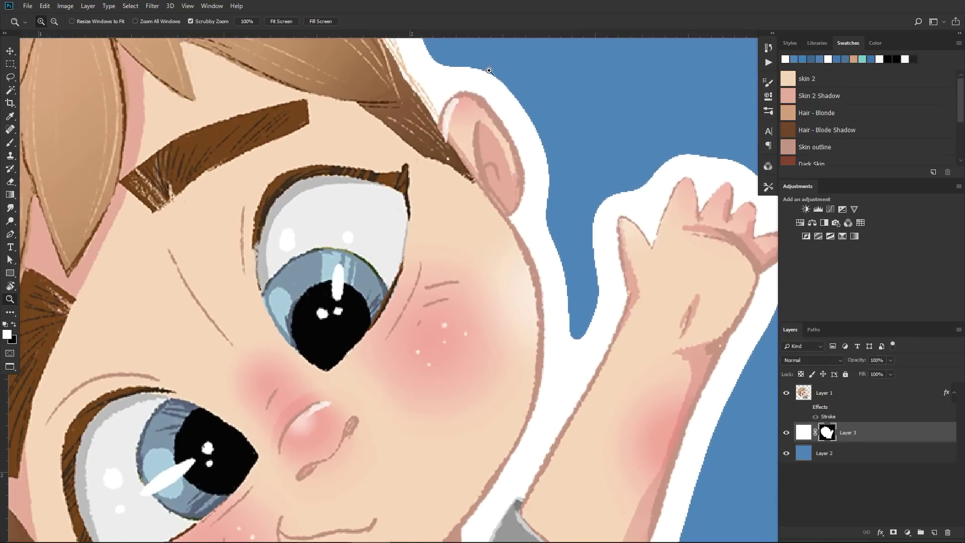
drag(627, 277, 633, 310)
key(space)
drag(588, 338, 743, 213)
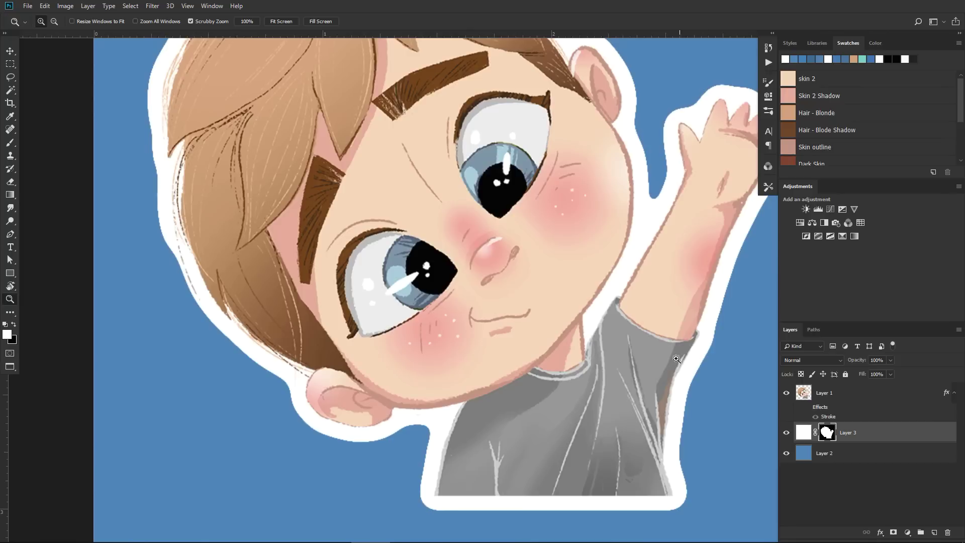
key(space)
drag(614, 302, 452, 301)
drag(312, 322, 359, 305)
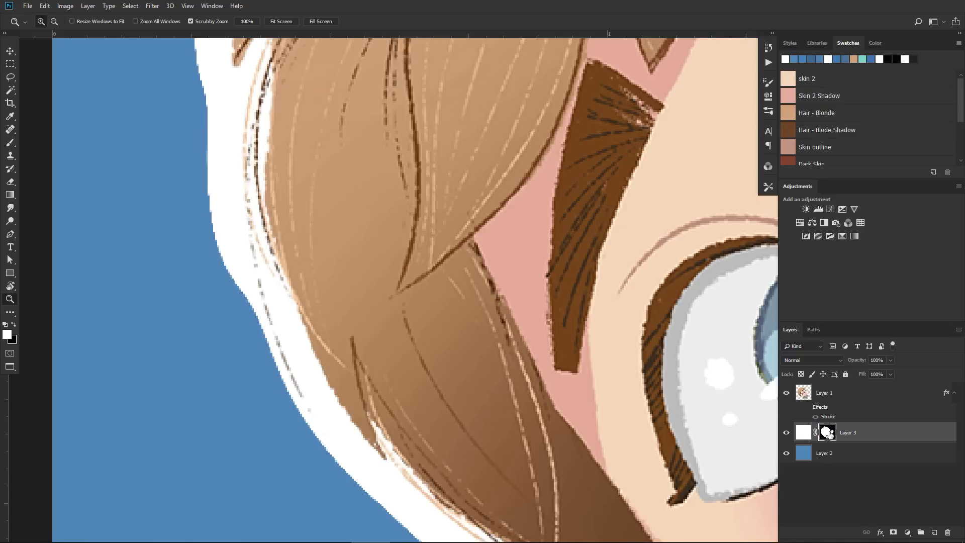
key(ctrl+2)
click(829, 432)
Step: With a small brush, paint the mask white to widen and black to trim the border along the hair
click(10, 142)
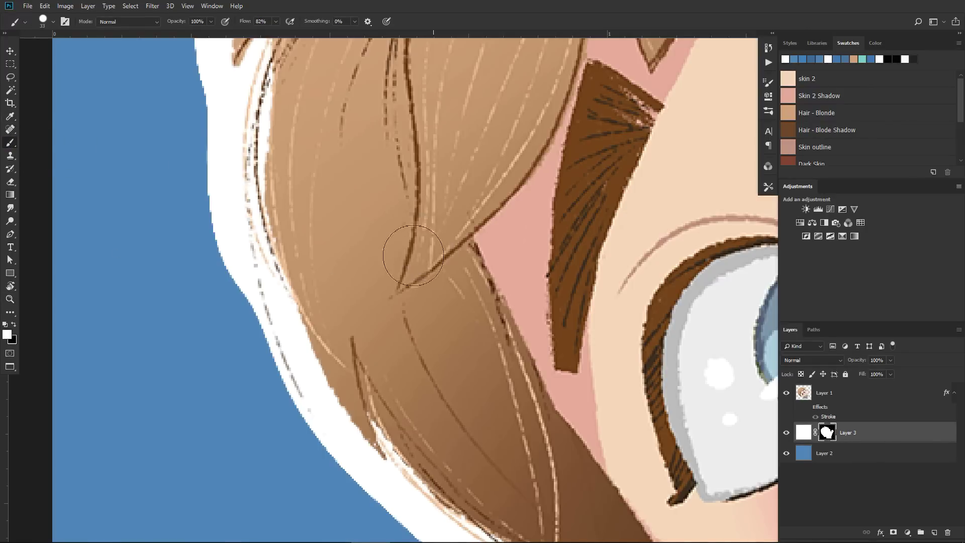
click(53, 21)
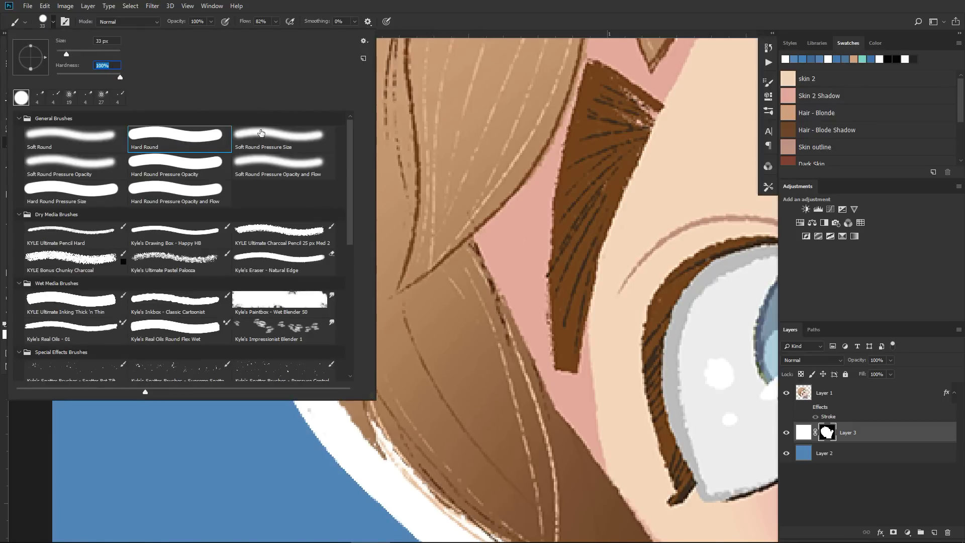
click(439, 183)
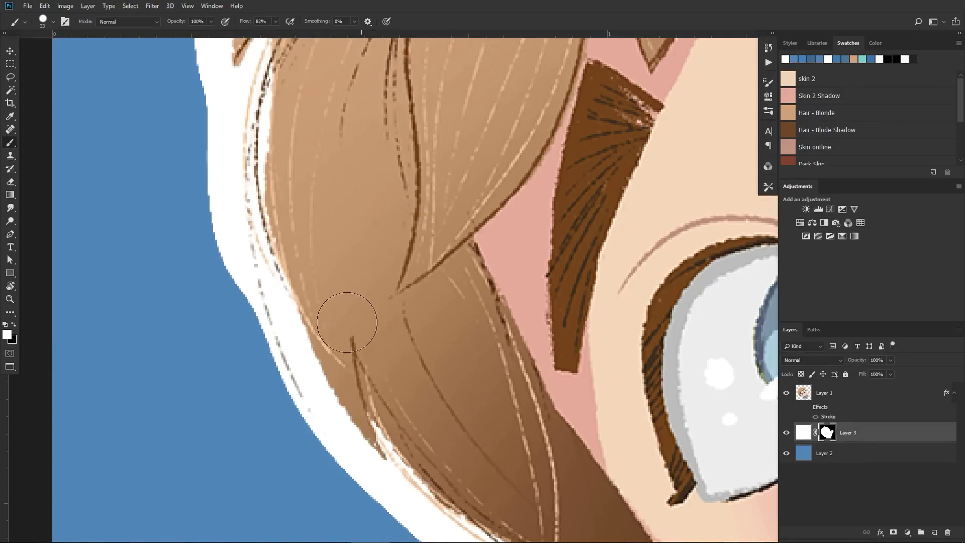
alt+right_click(338, 297)
mouse_move(233, 121)
mouse_down()
mouse_move(228, 176)
mouse_move(267, 355)
mouse_move(317, 420)
mouse_move(454, 522)
mouse_up()
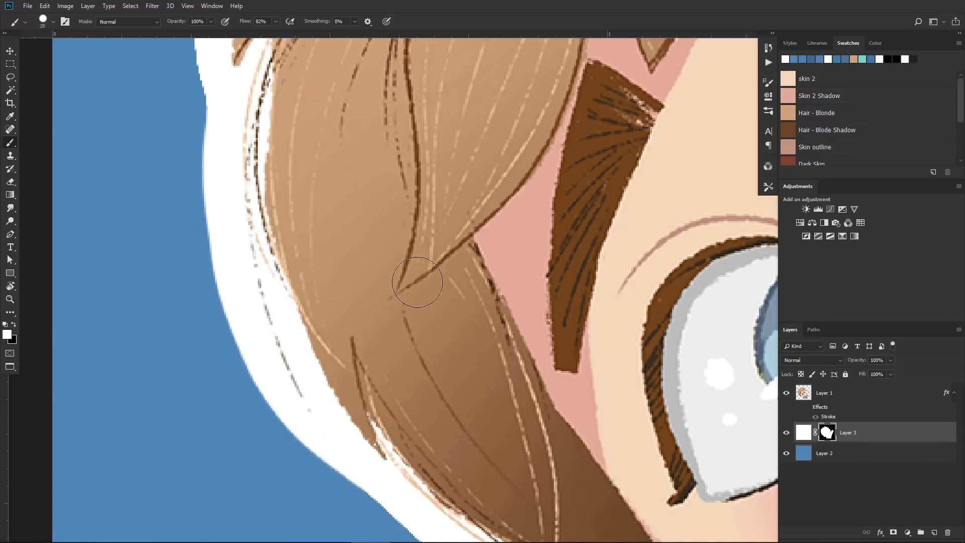
key(x)
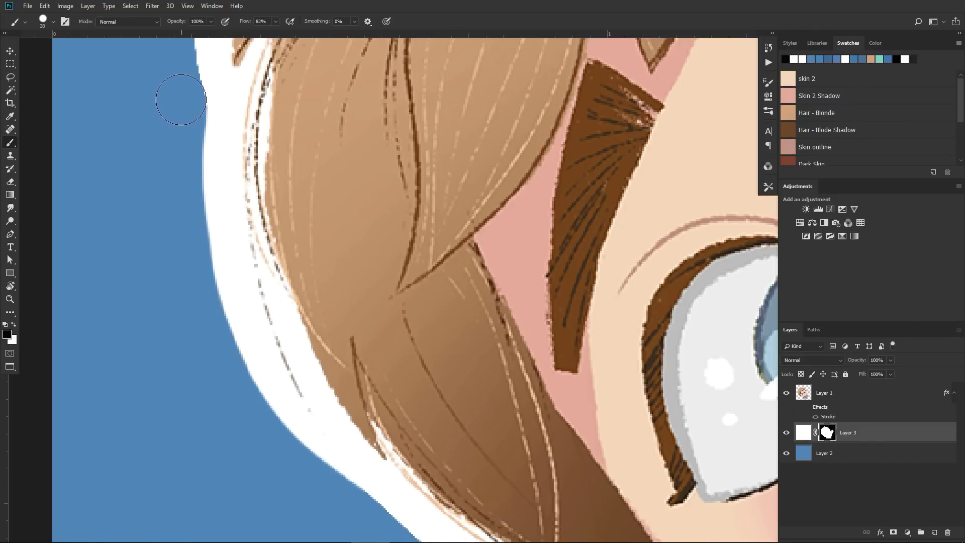
mouse_move(192, 128)
mouse_down()
mouse_move(237, 331)
mouse_move(357, 512)
mouse_up()
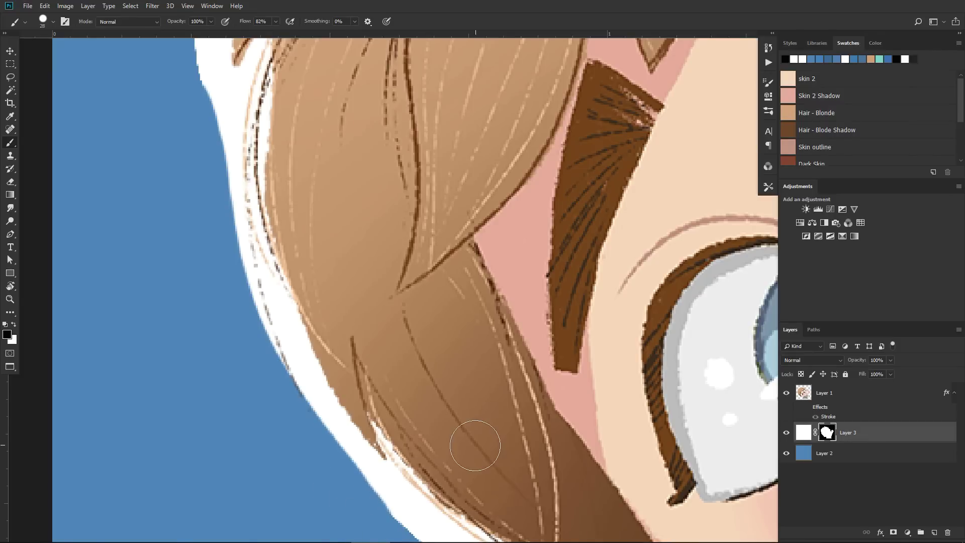
key(x)
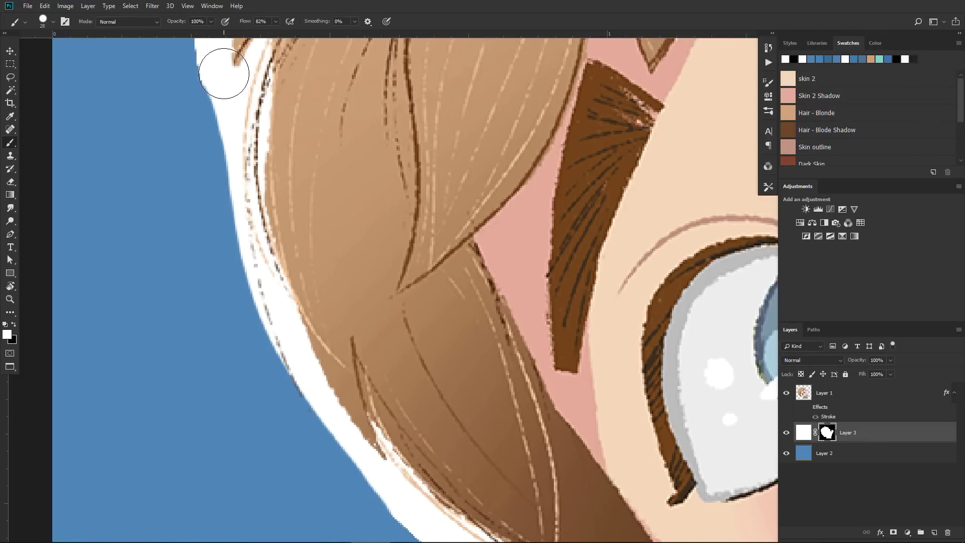
mouse_move(225, 84)
mouse_down()
mouse_move(255, 311)
mouse_move(323, 423)
mouse_move(465, 529)
mouse_up()
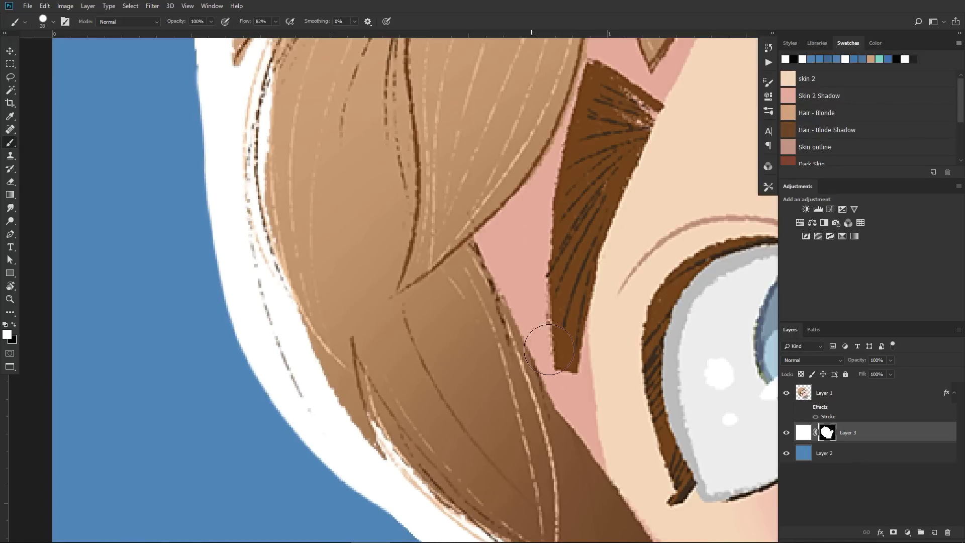
key(z)
scroll(585, 263, down, 5)
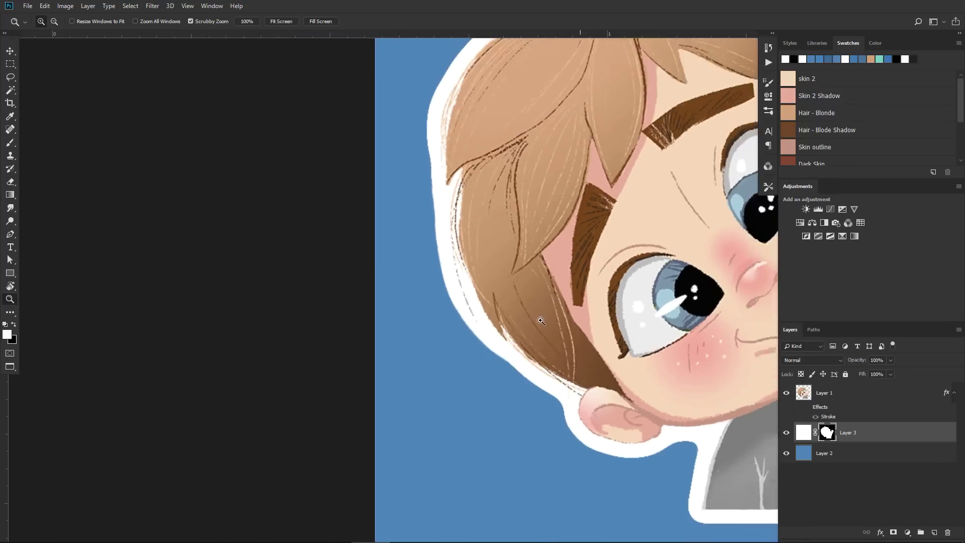
Step: Paint Layer 3's mask white over the blue gap between the ear and raised arm
drag(667, 389, 505, 394)
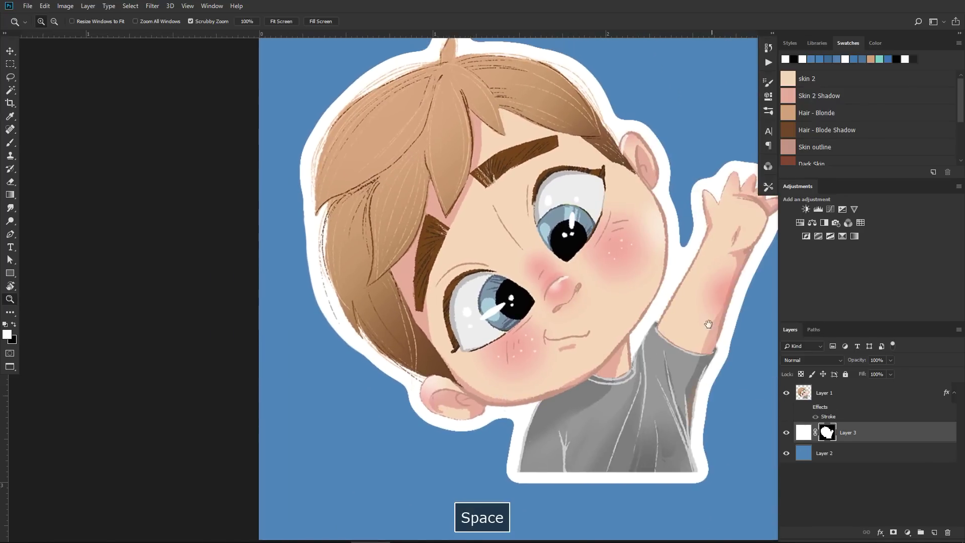
drag(711, 331, 661, 371)
drag(643, 233, 689, 263)
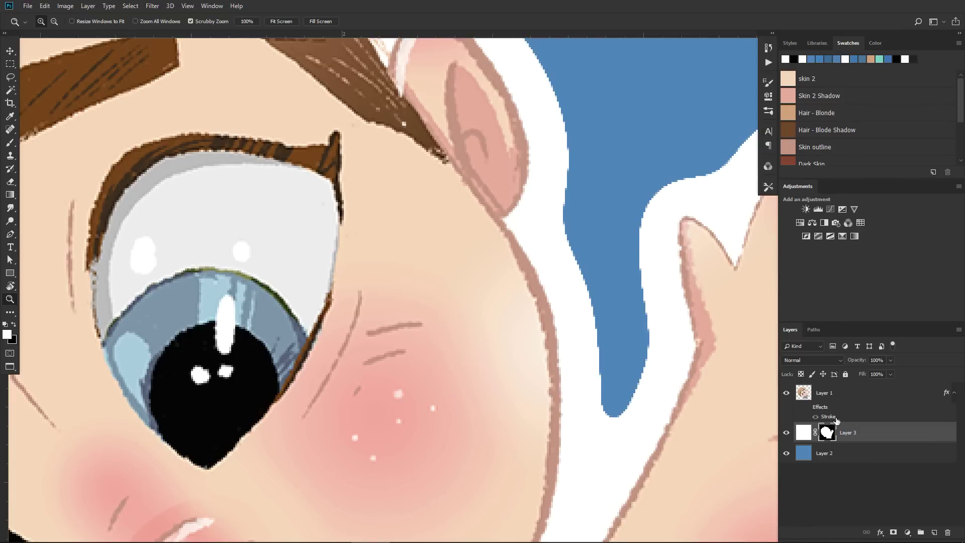
key(b)
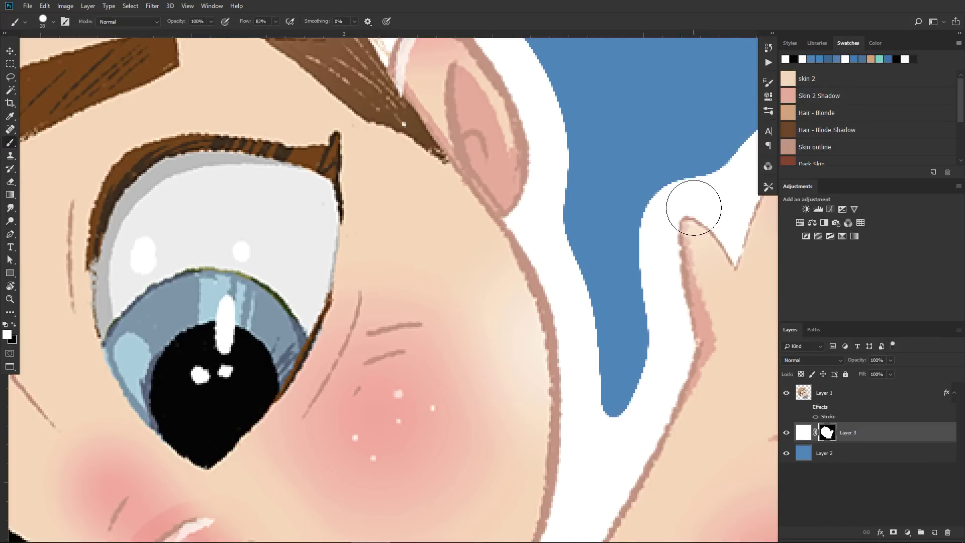
mouse_move(698, 203)
mouse_down()
mouse_move(650, 224)
mouse_move(603, 209)
mouse_move(543, 134)
mouse_move(623, 284)
mouse_move(603, 323)
mouse_move(642, 327)
mouse_up()
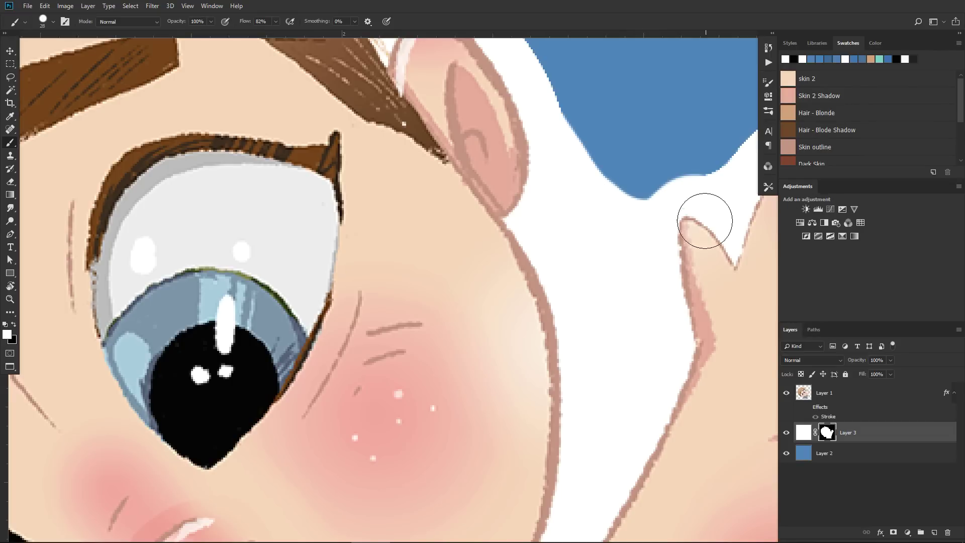
mouse_move(671, 219)
mouse_down()
mouse_move(612, 209)
mouse_move(568, 174)
mouse_move(524, 110)
mouse_up()
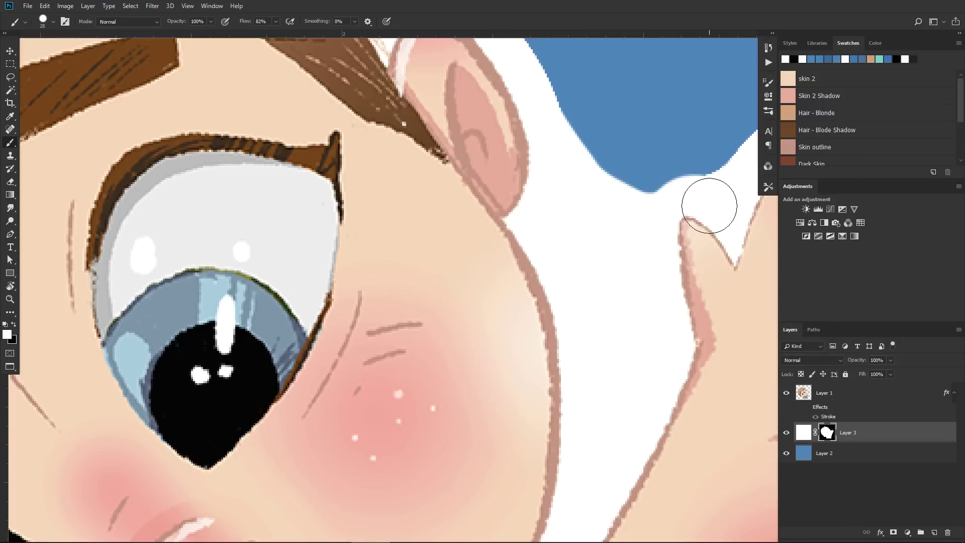
mouse_move(672, 205)
mouse_down()
mouse_move(608, 186)
mouse_move(529, 112)
mouse_up()
key(z)
drag(658, 282, 618, 318)
key(space)
drag(664, 347, 655, 334)
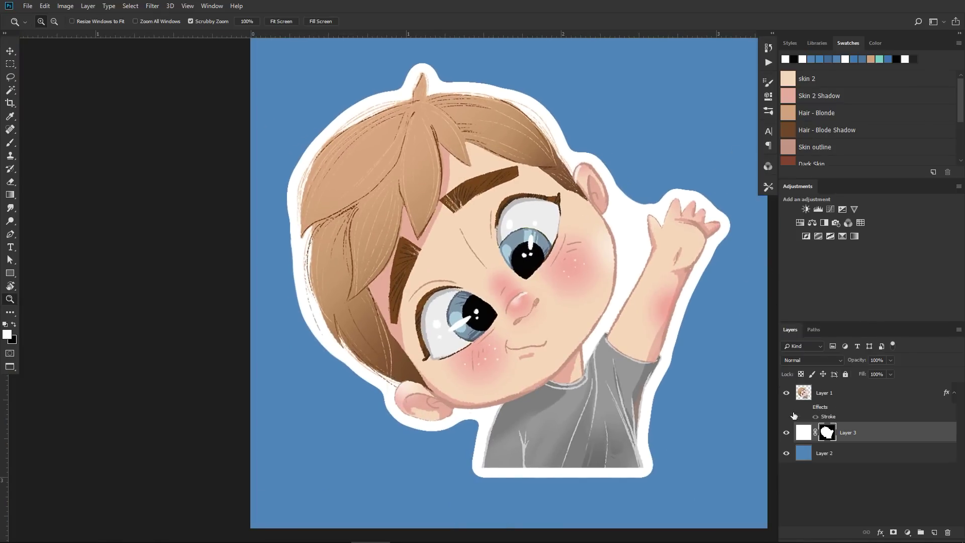
Step: Hide the blue Layer 2 and choose PNG as the Save As format
click(786, 454)
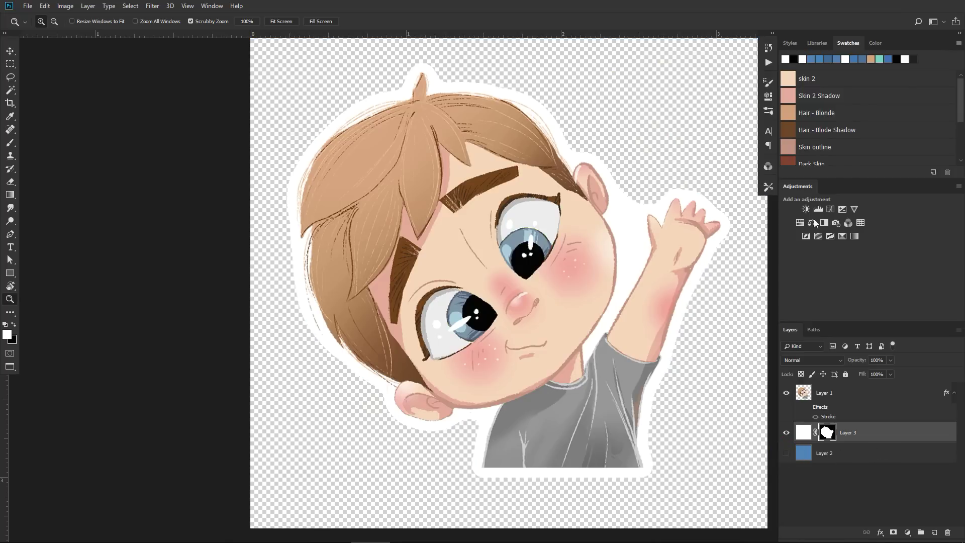
click(28, 6)
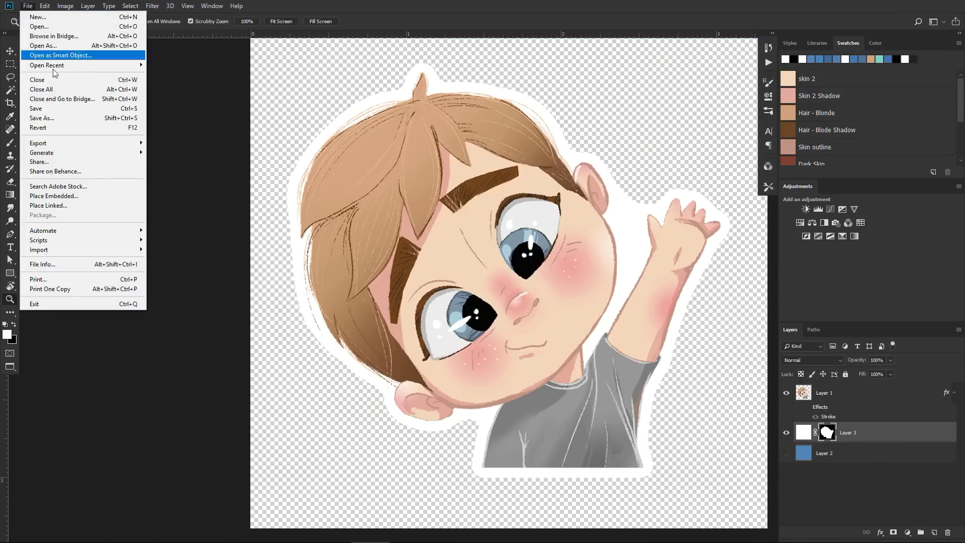
click(72, 119)
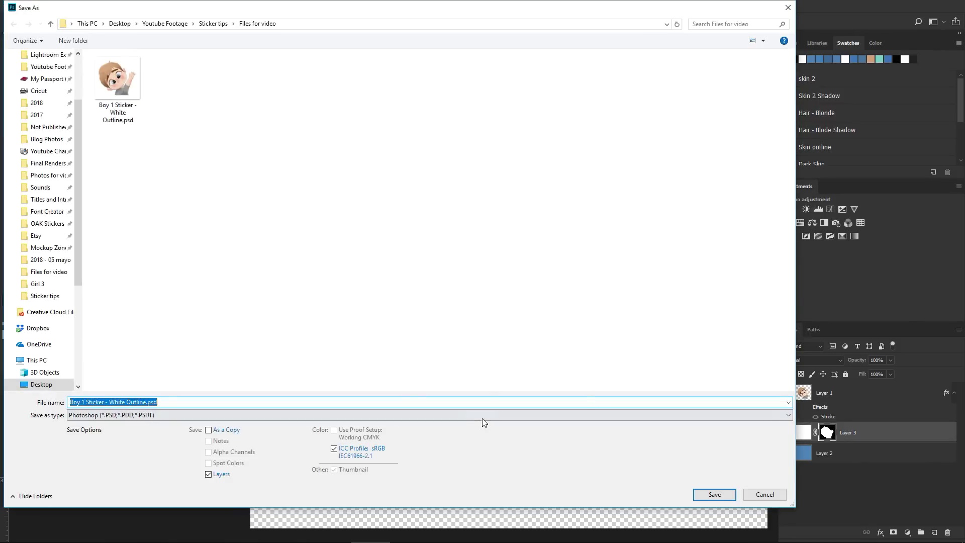
click(482, 418)
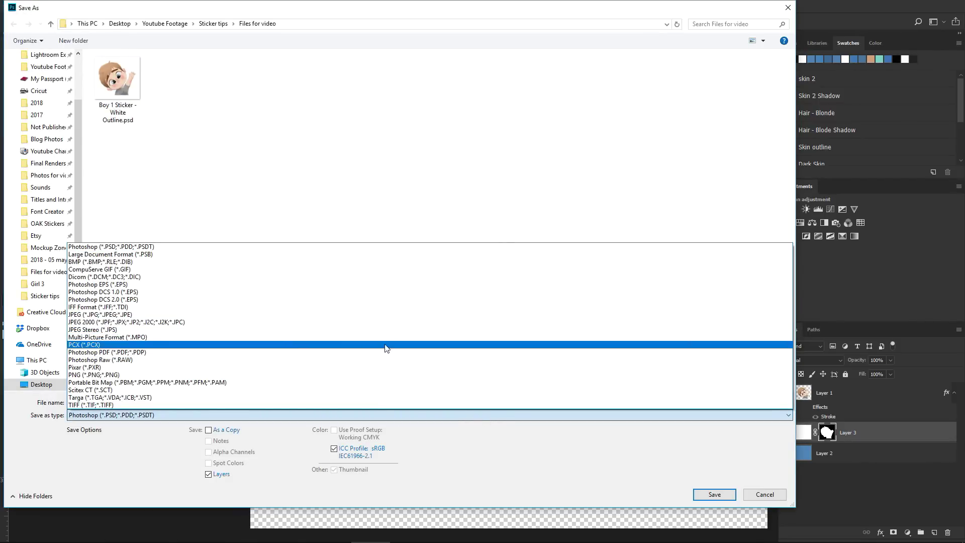
click(371, 375)
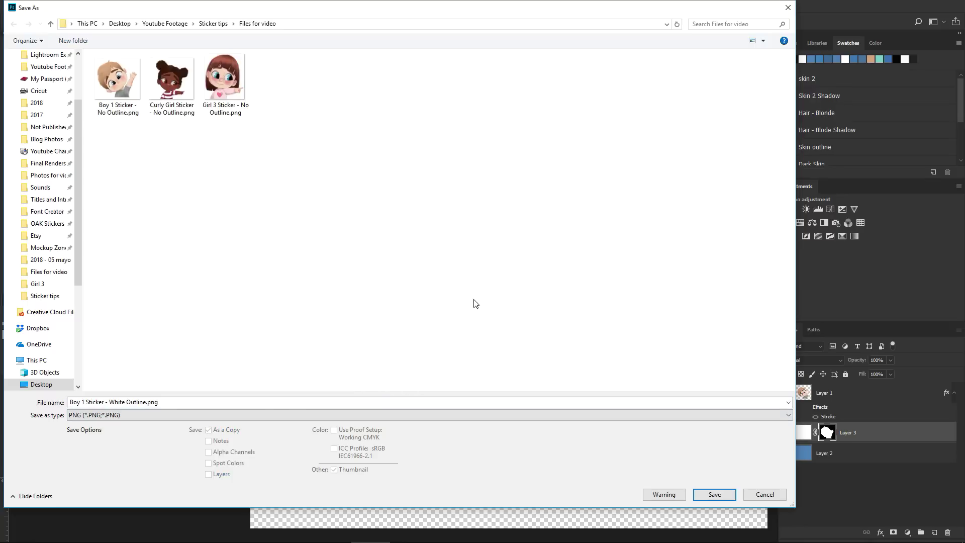
Step: Save as 'Boy 1 Sticker - White Outline.png' with the Smallest file size option
click(125, 402)
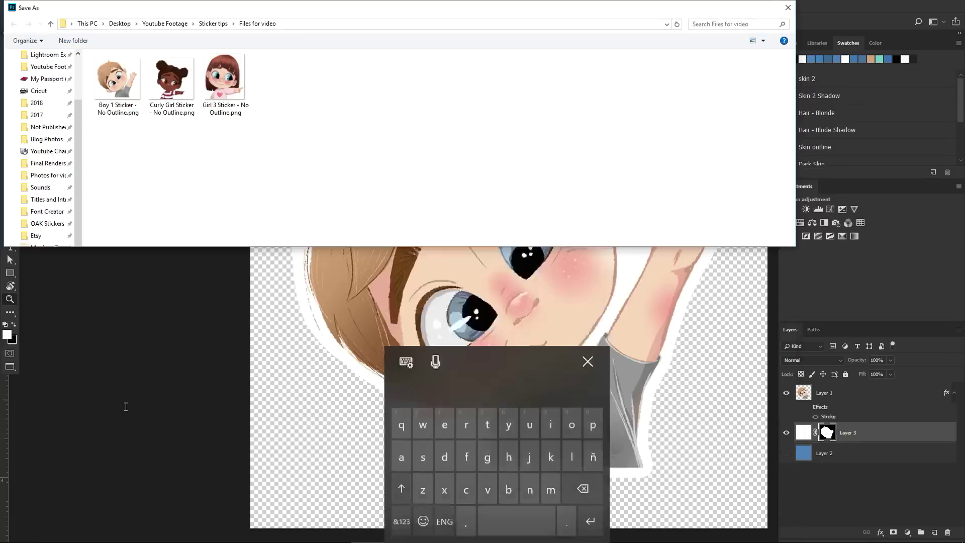
click(578, 267)
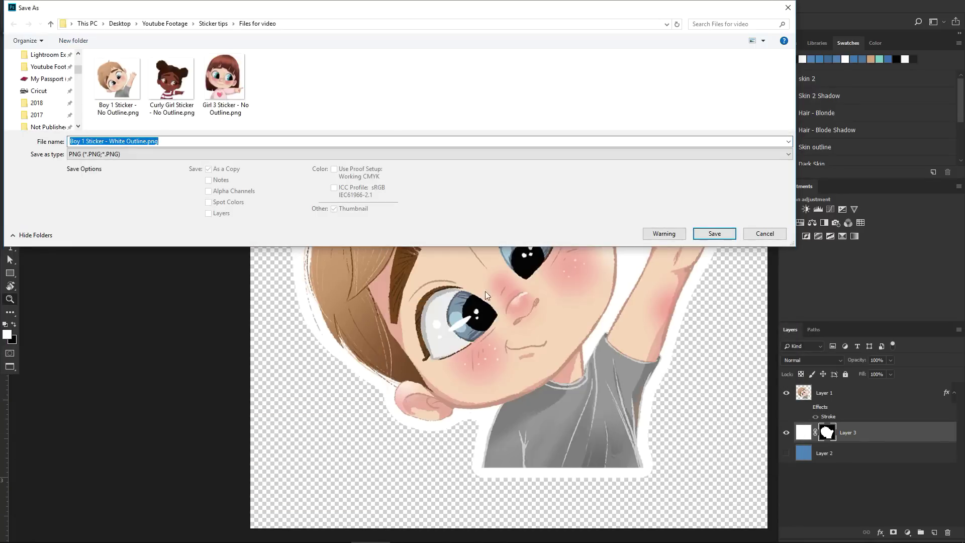
click(124, 142)
double_click(116, 141)
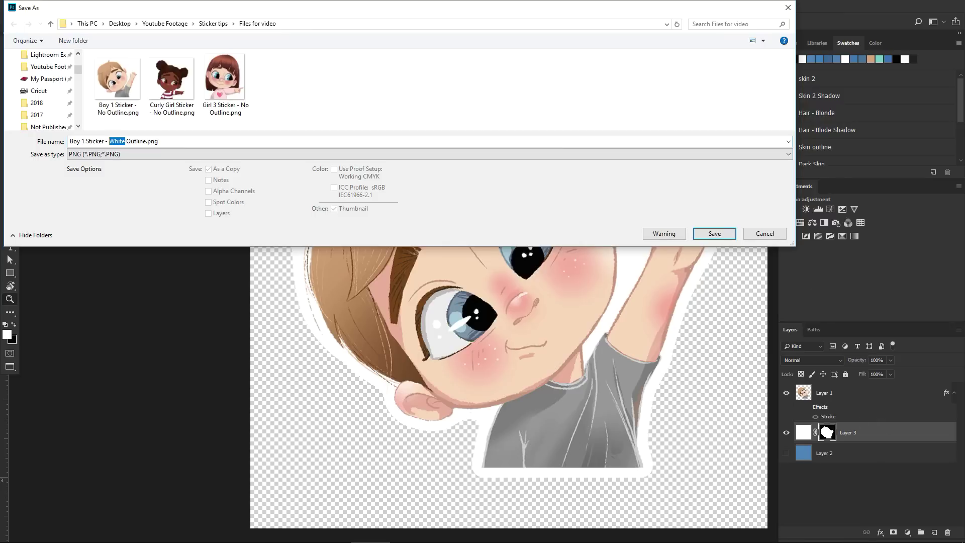
click(712, 233)
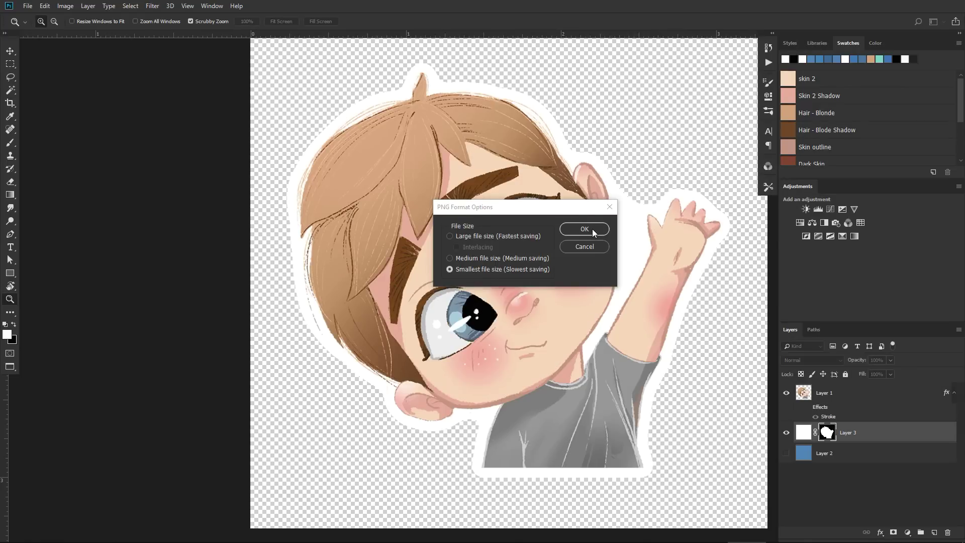
key(space)
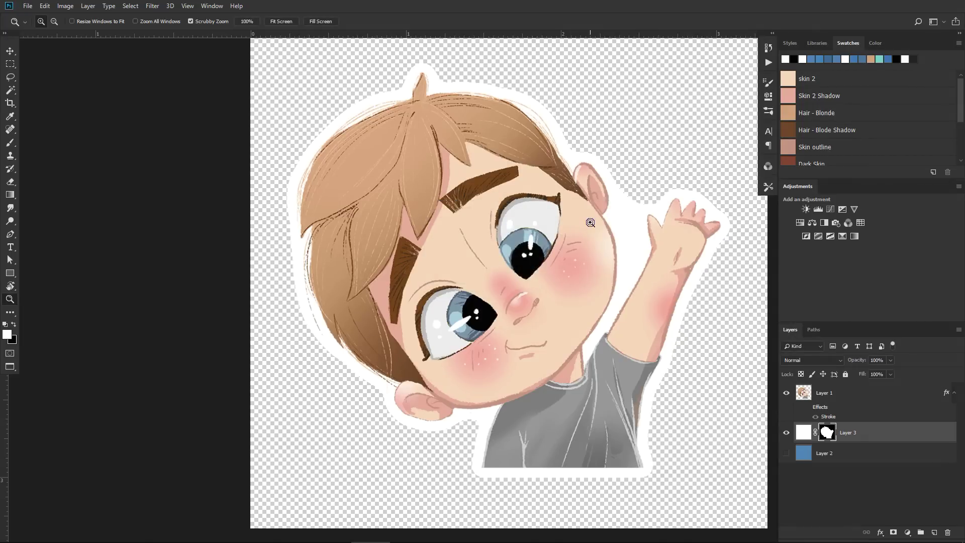
Step: Go to pixlr.com in Chrome and launch the Pixlr Editor web app
alt+click(590, 222)
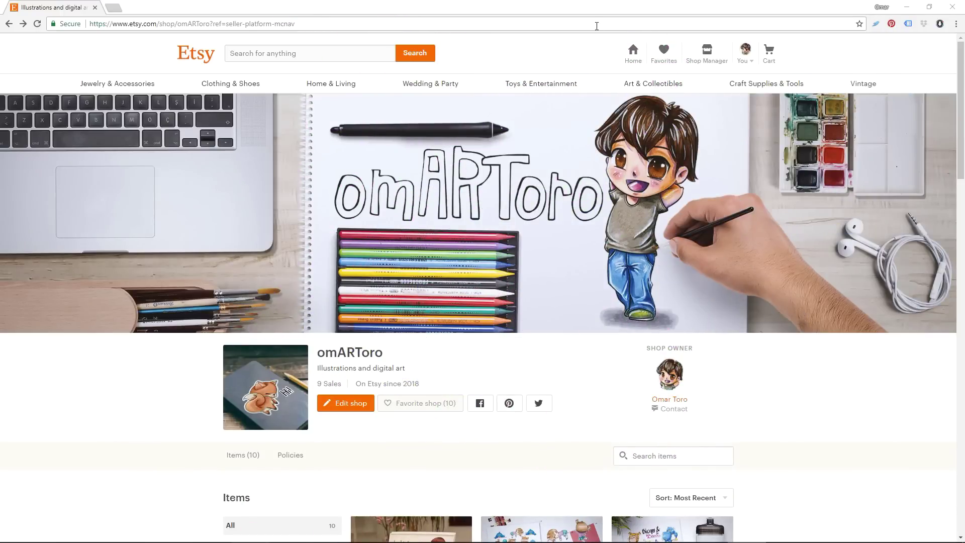
click(598, 24)
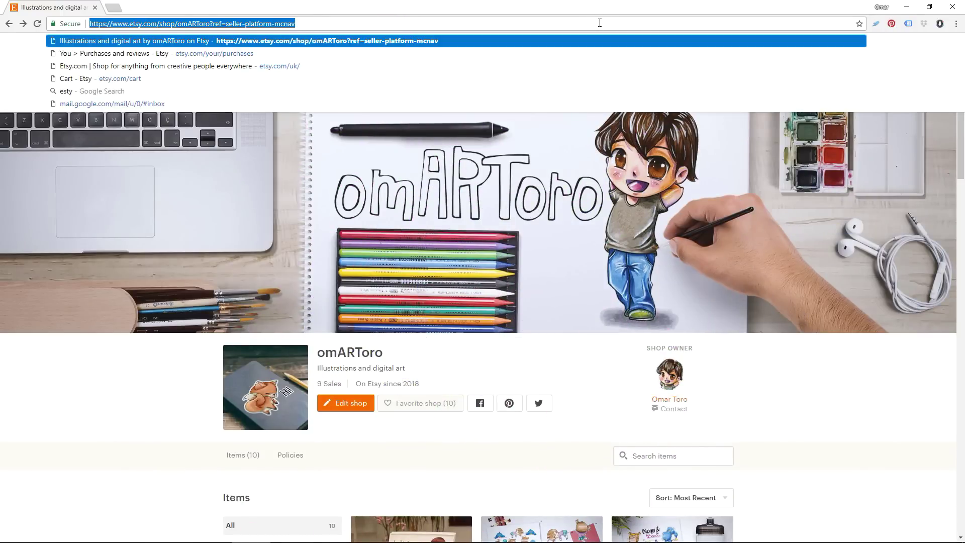
text(pi)
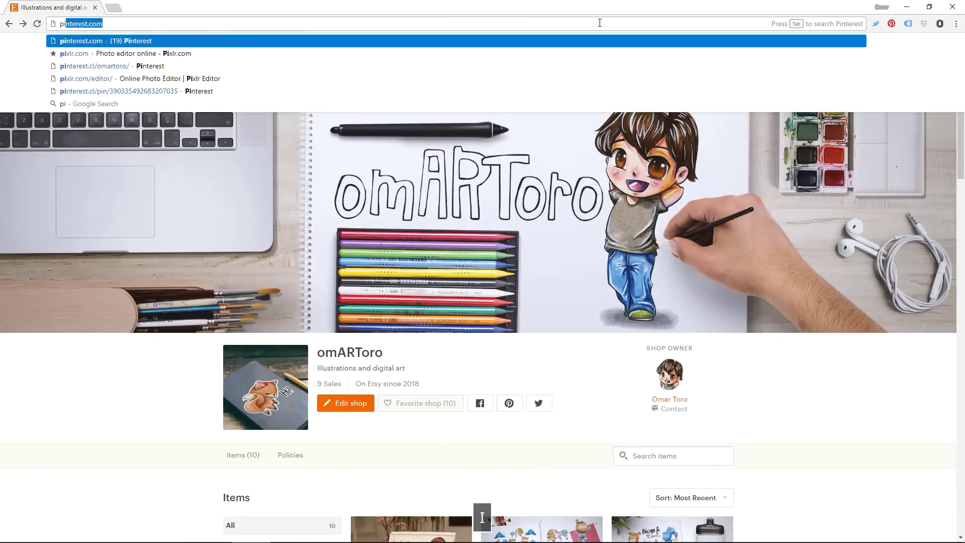
text(xlr)
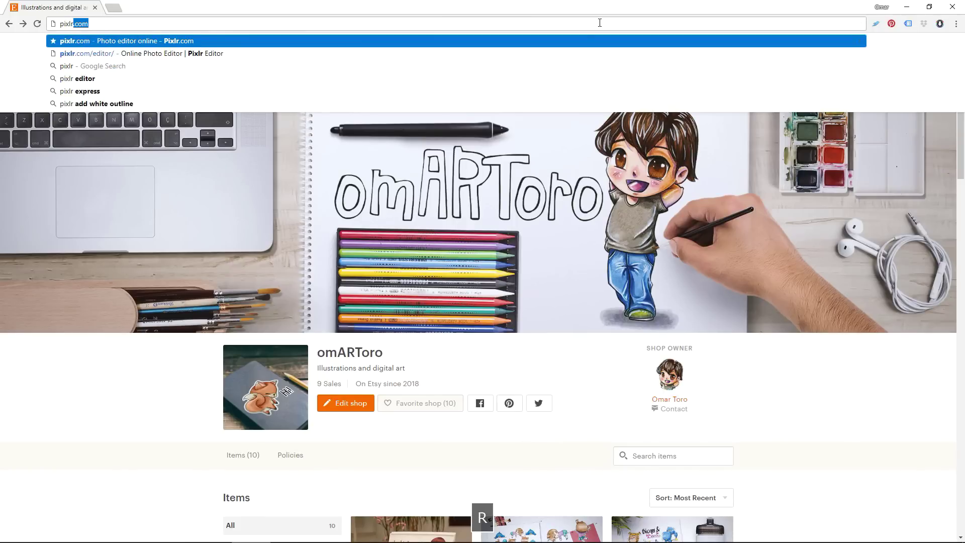
text(.com)
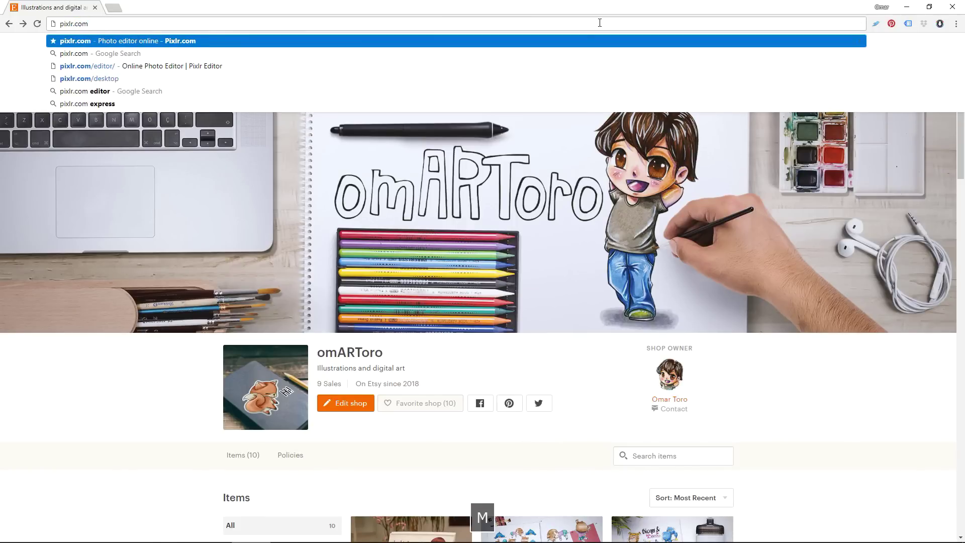
key(Return)
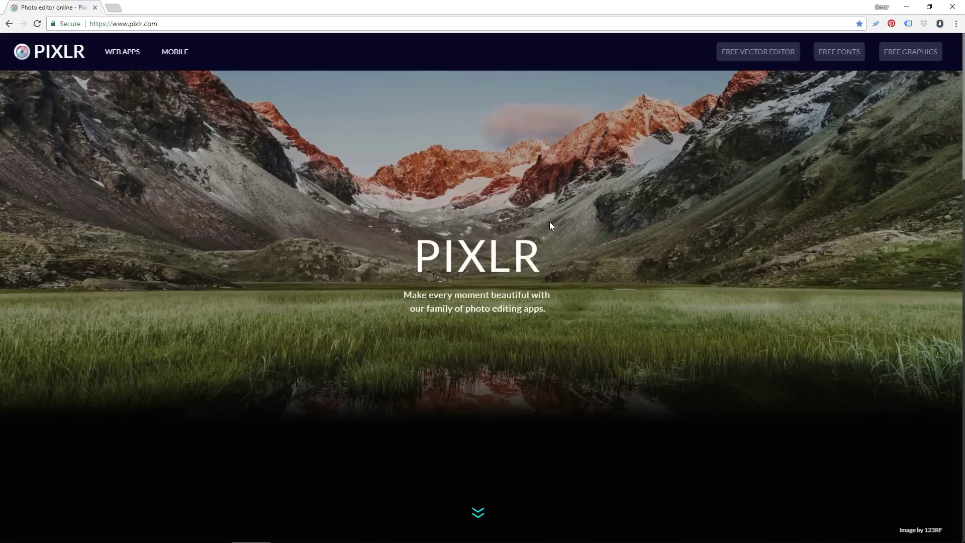
scroll(552, 200, down, 3)
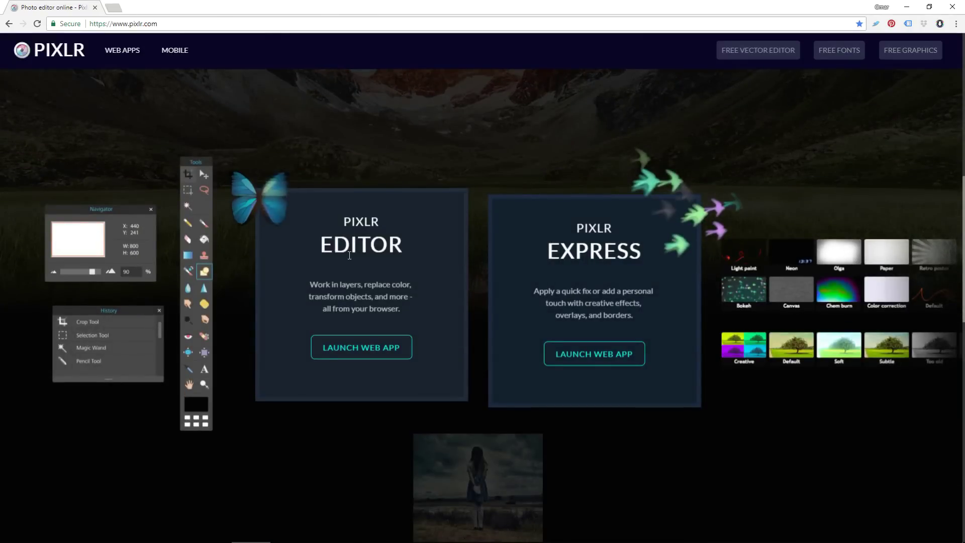
click(359, 354)
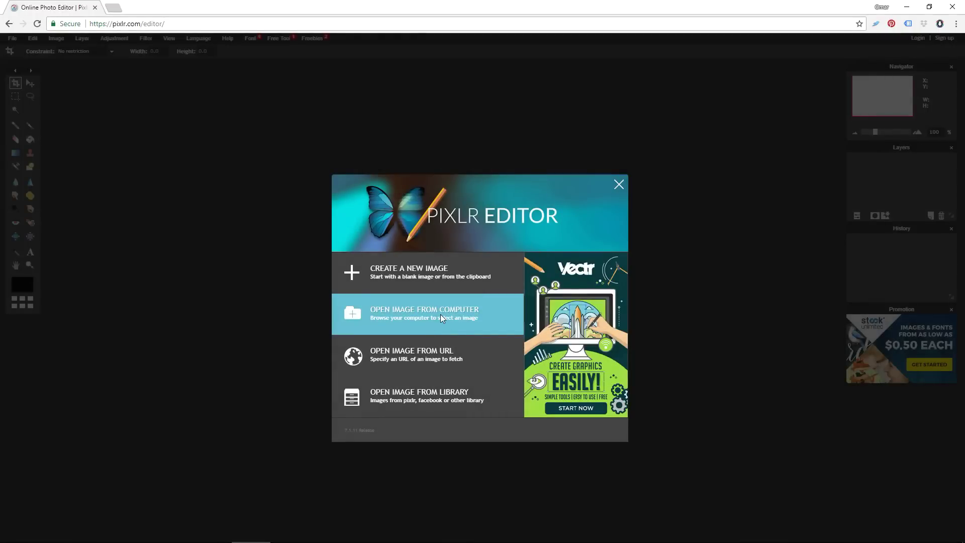
Step: Open 'Girl 3 Sticker - No Outline.png' from the computer and maximise its document window
click(440, 314)
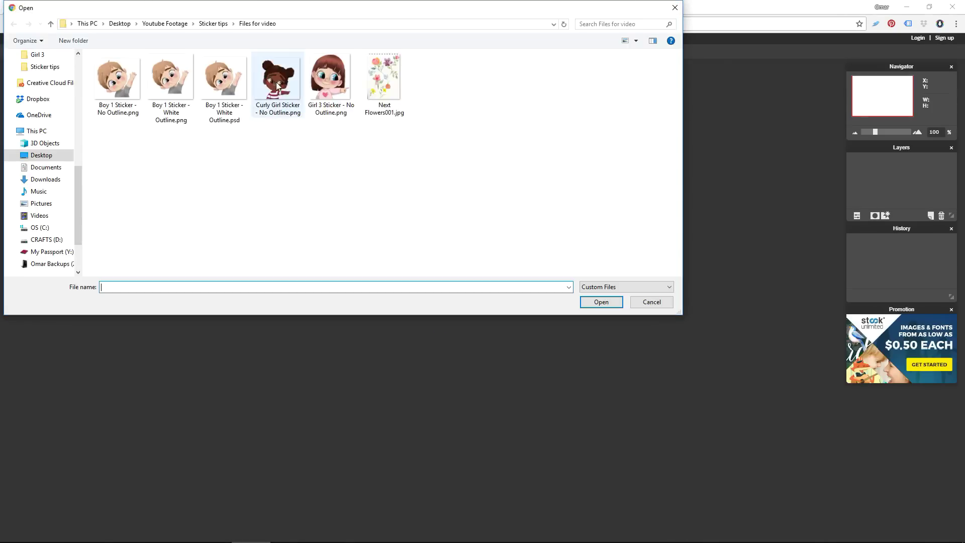
click(327, 80)
click(601, 302)
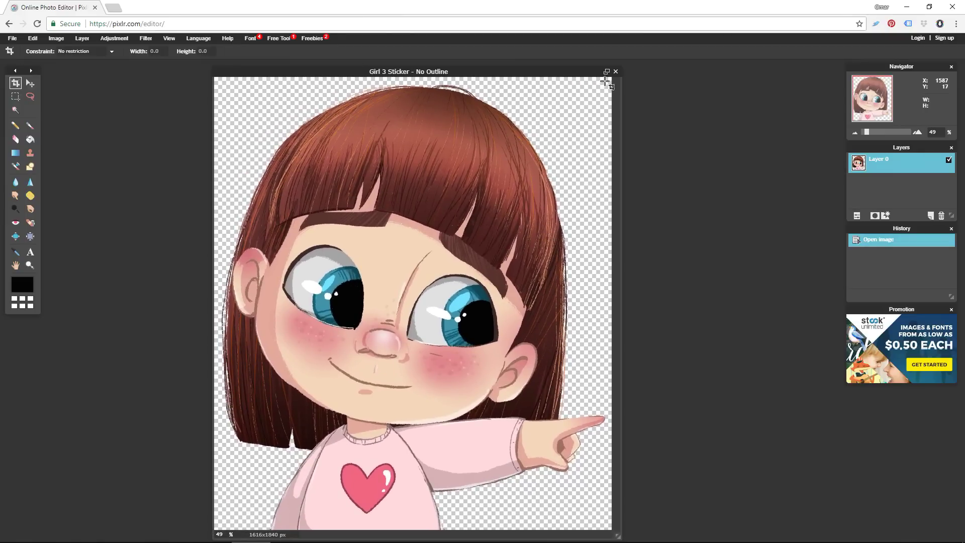
click(606, 72)
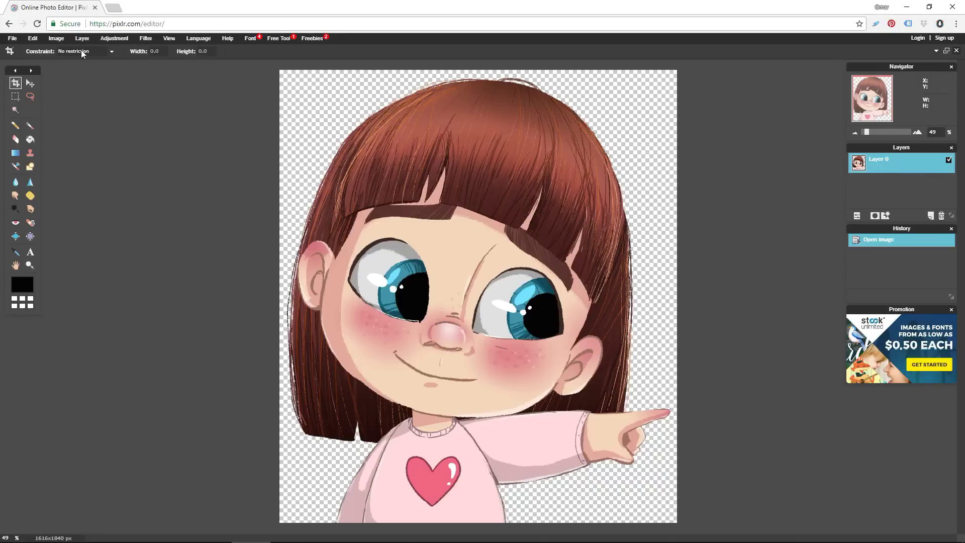
Step: Set the canvas size to 1800 x 2000 px with a centre anchor
click(57, 39)
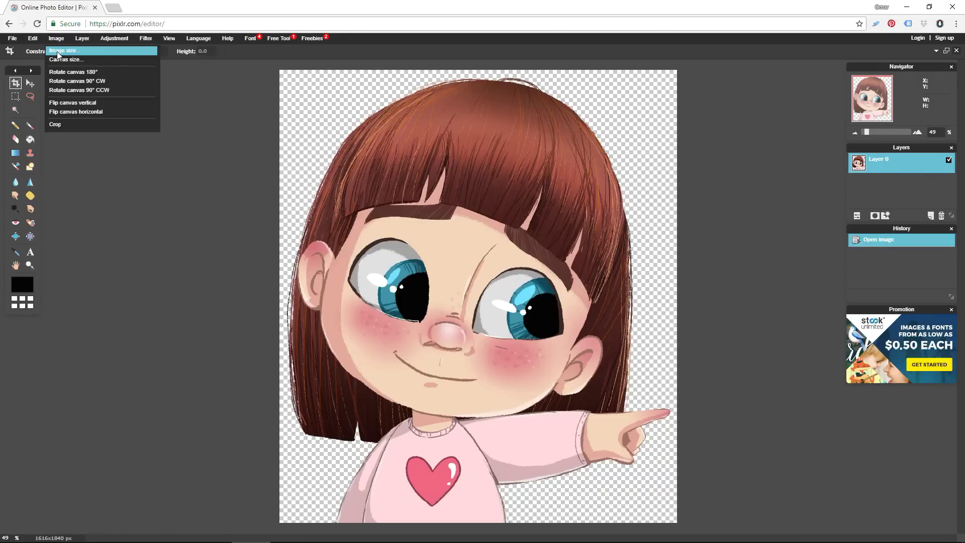
click(63, 60)
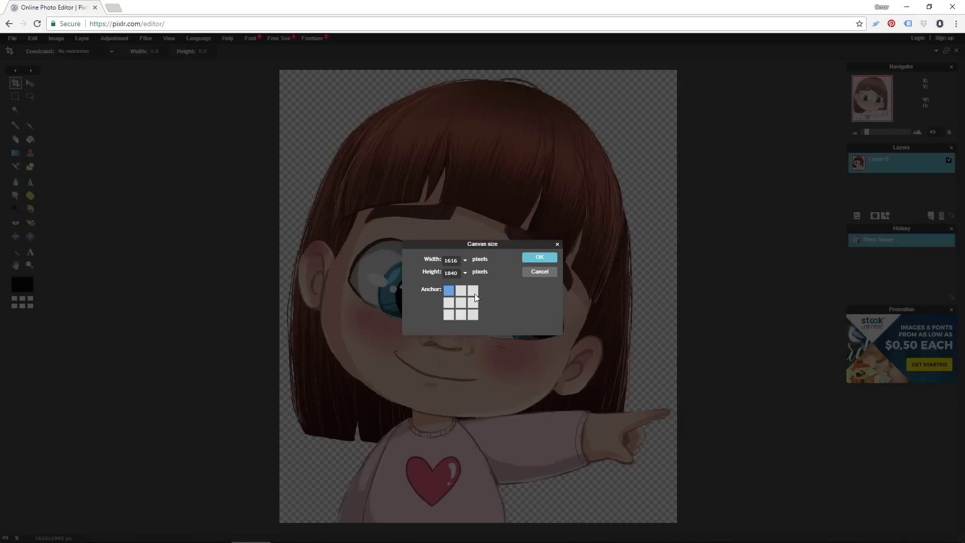
click(459, 303)
text(18)
text(20)
text(00)
click(535, 258)
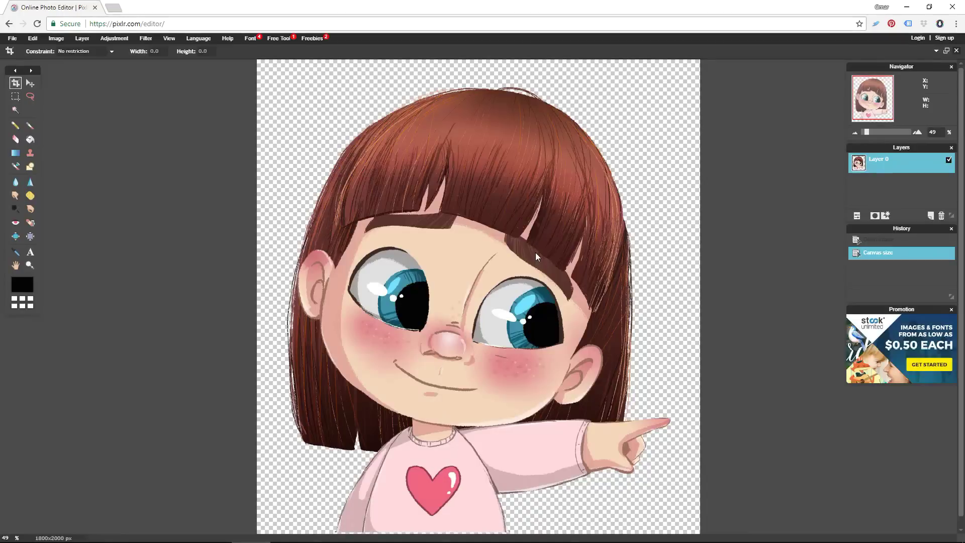
scroll(580, 293, up, 1)
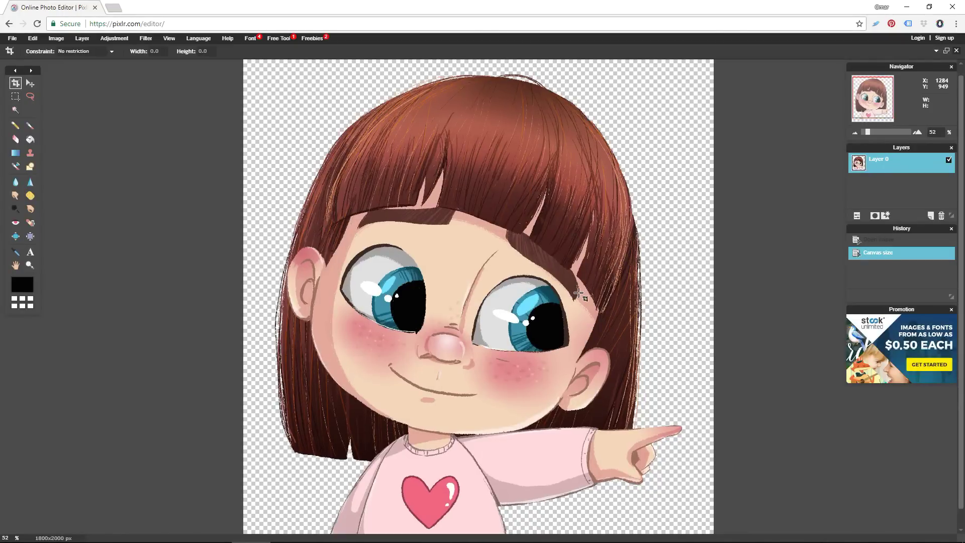
scroll(578, 294, down, 2)
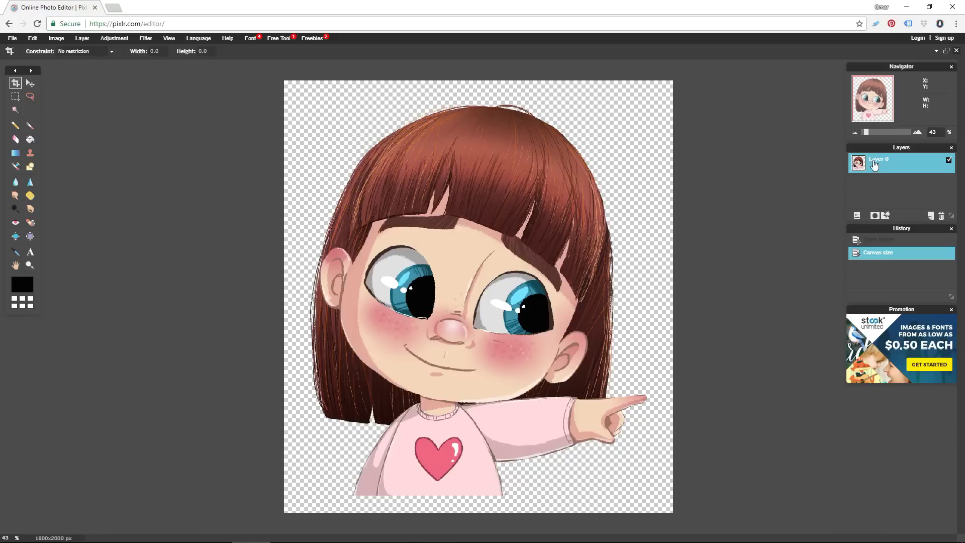
Step: Give the girl's layer an Outer glow with Hardness 10 and Size about 35
click(884, 215)
drag(533, 193, 758, 82)
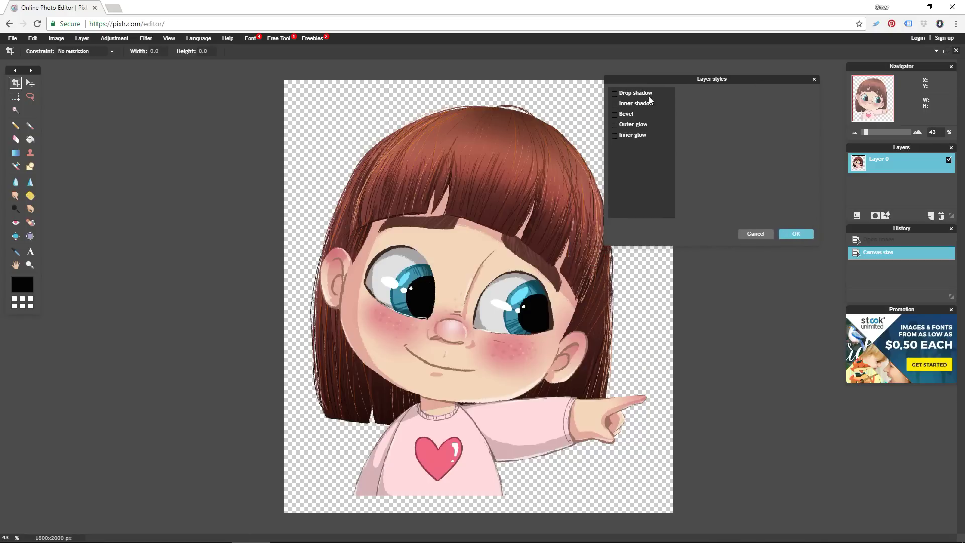
click(633, 125)
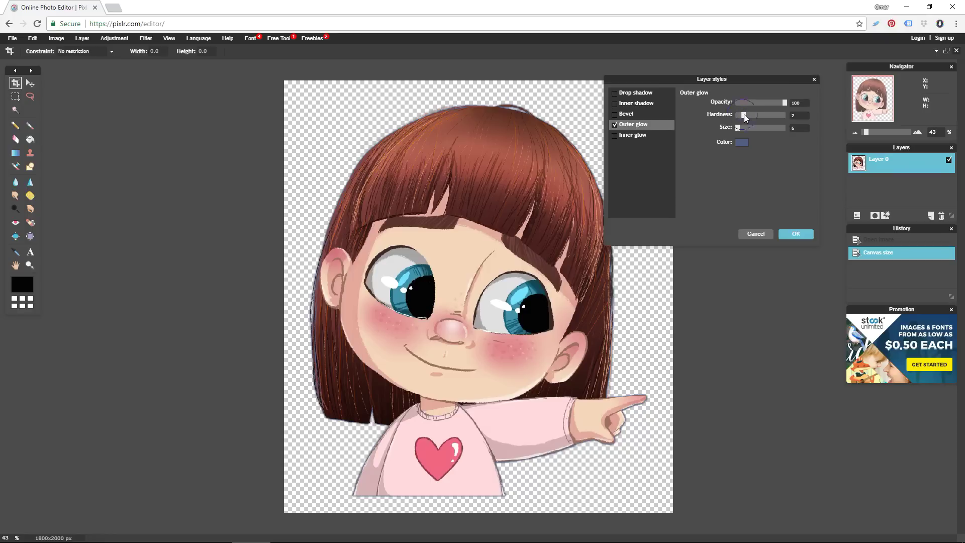
drag(743, 114, 786, 110)
drag(737, 129, 747, 128)
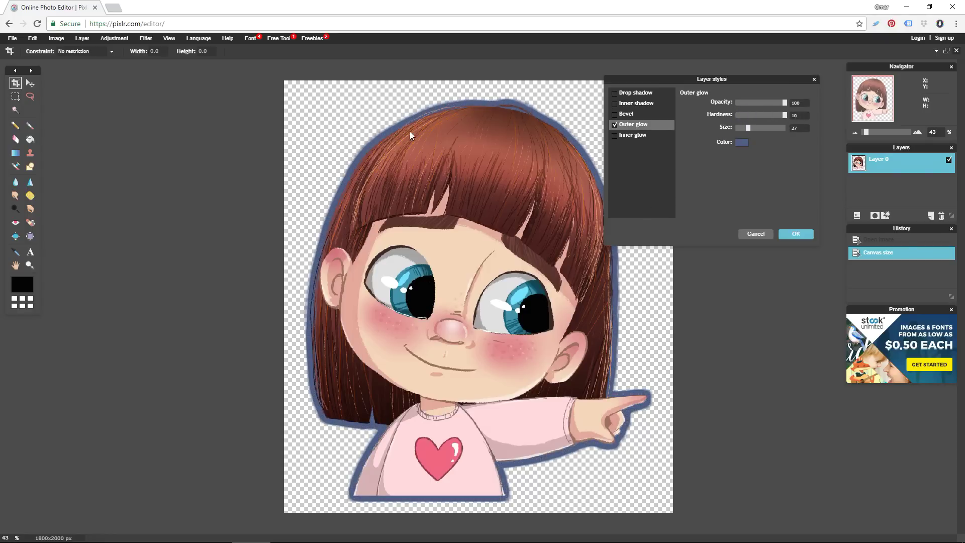
drag(749, 128, 753, 129)
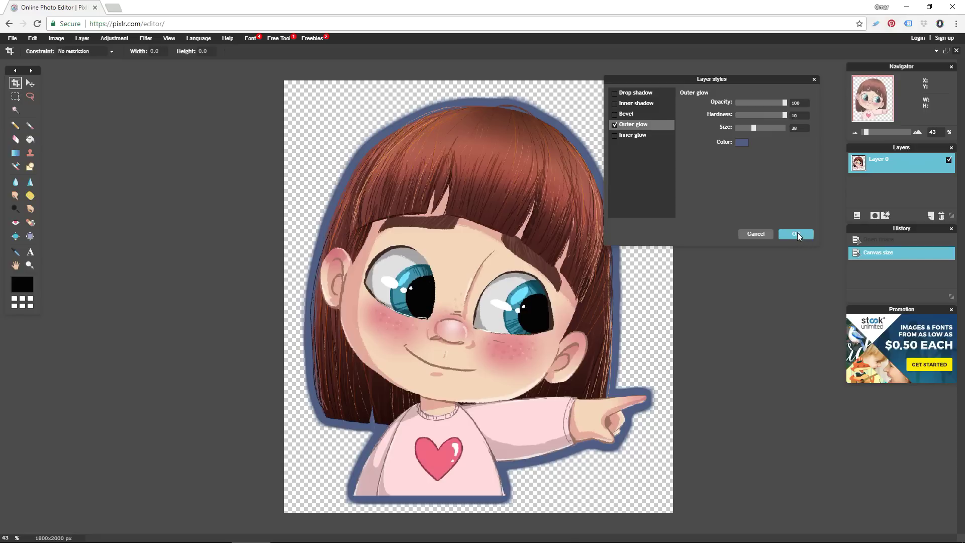
click(797, 233)
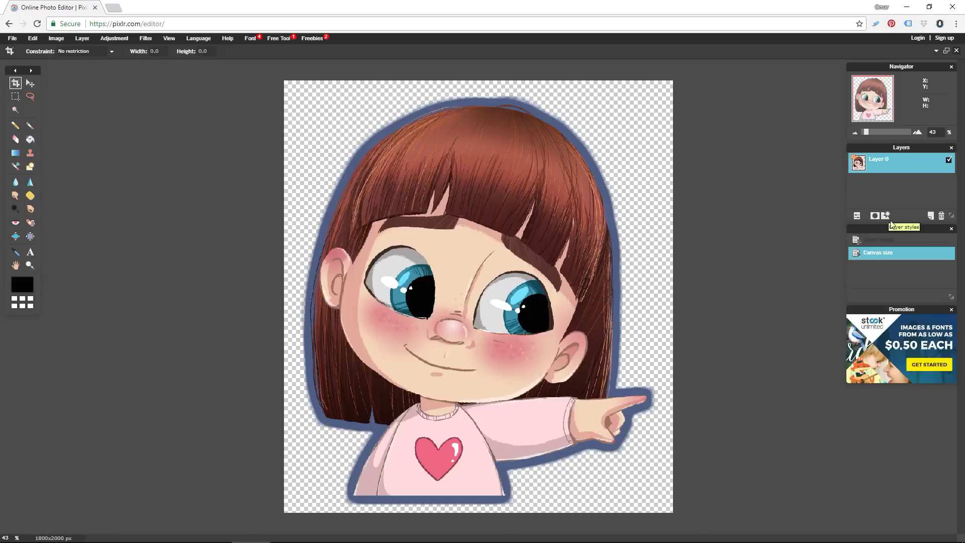
Step: Add a new Layer 1 below Layer 0, then Merge visible into one layer
click(931, 215)
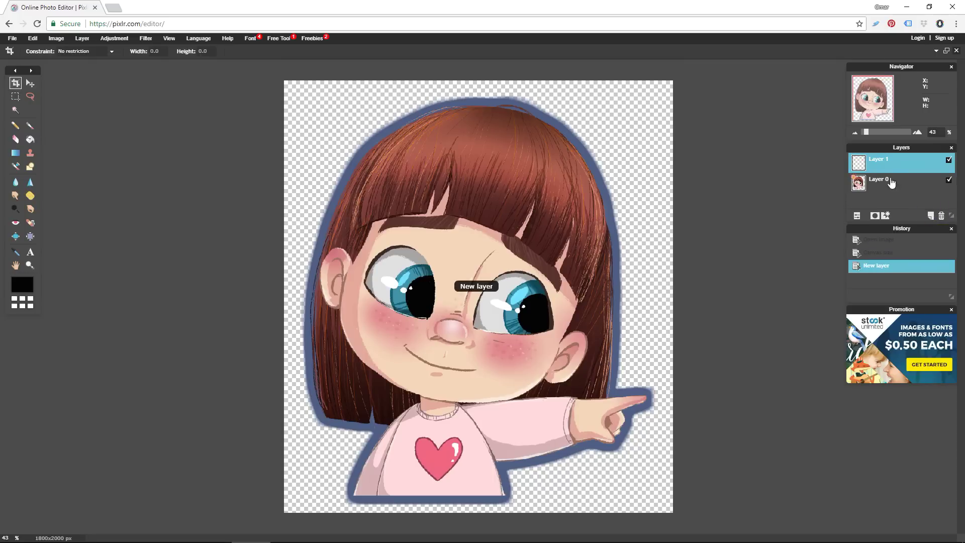
drag(887, 164, 883, 196)
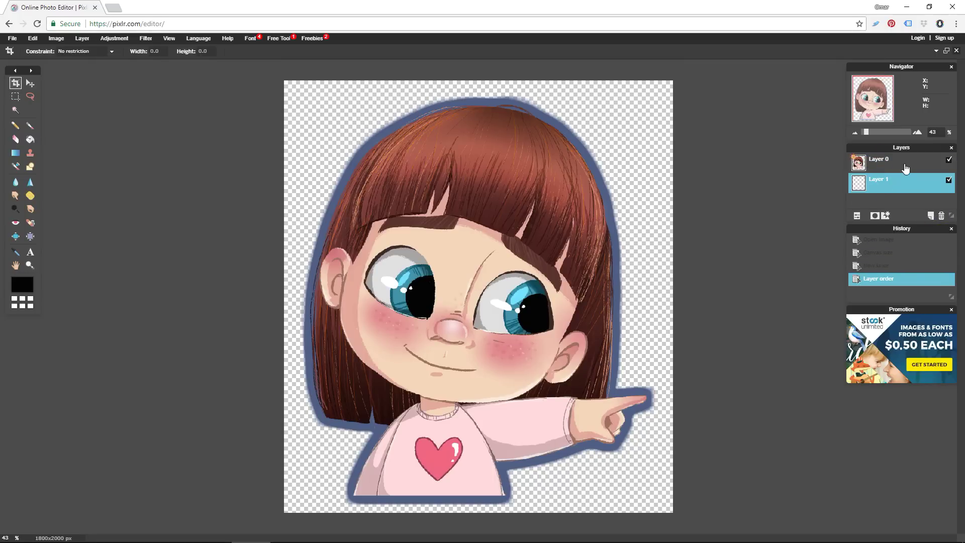
click(884, 168)
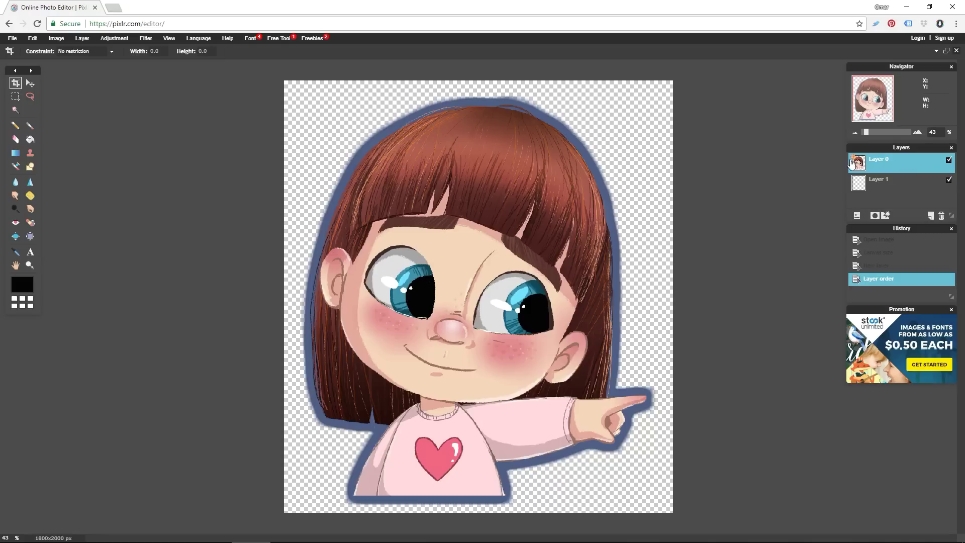
right_click(904, 161)
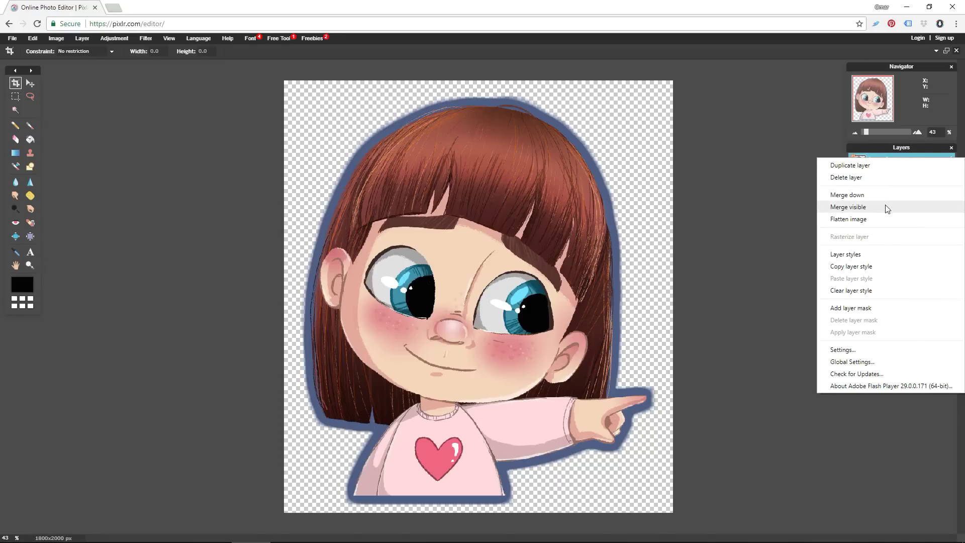
click(860, 212)
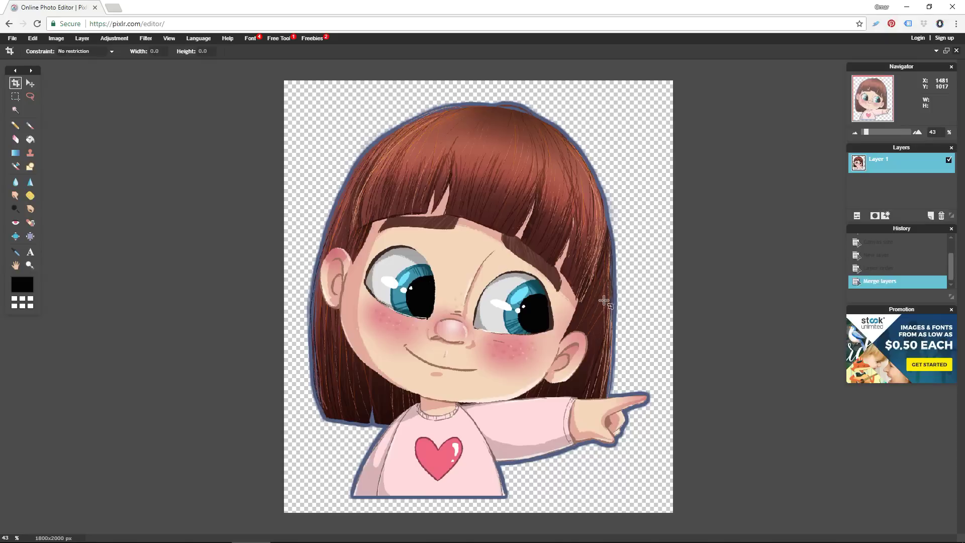
Step: Apply an Outer glow with Hardness 10 and Size 29 to merged Layer 1
click(885, 214)
click(637, 102)
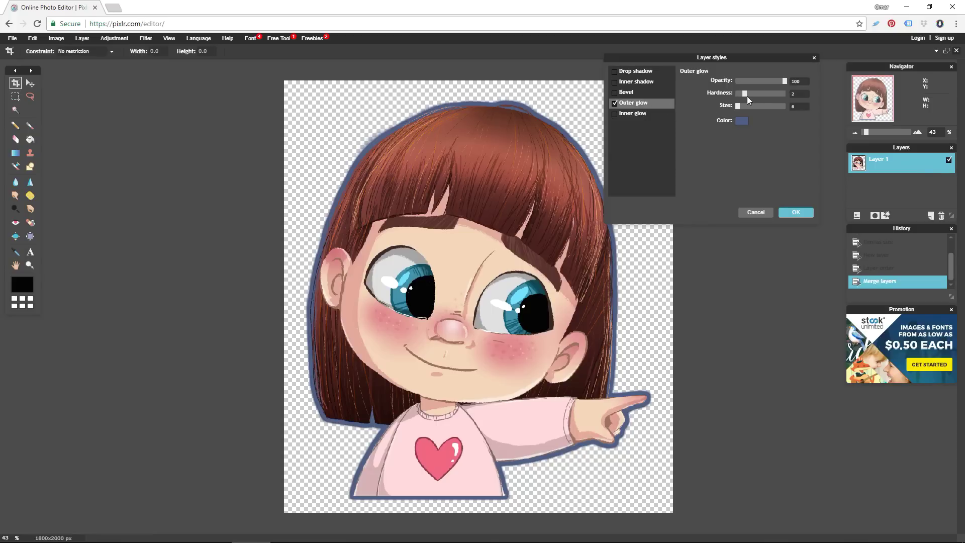
drag(746, 95, 798, 94)
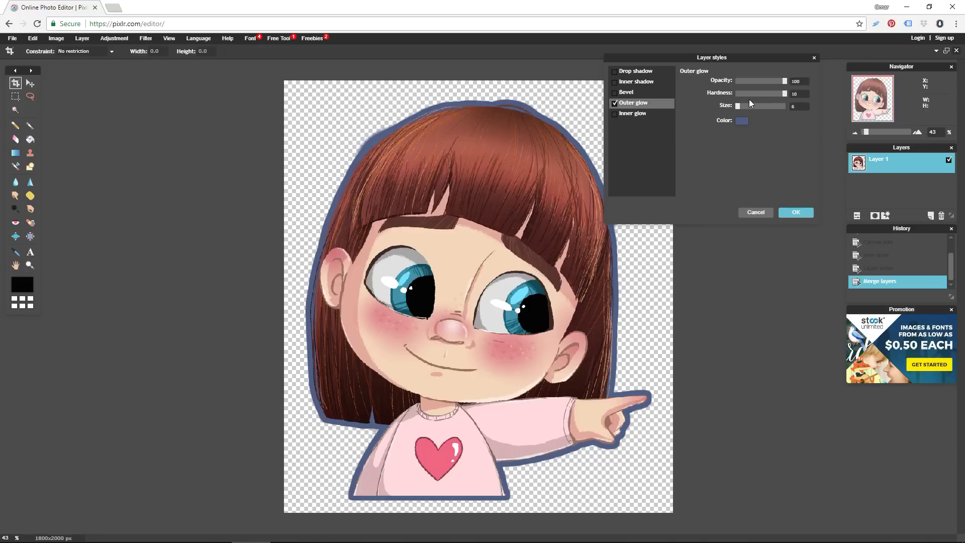
drag(737, 105, 743, 104)
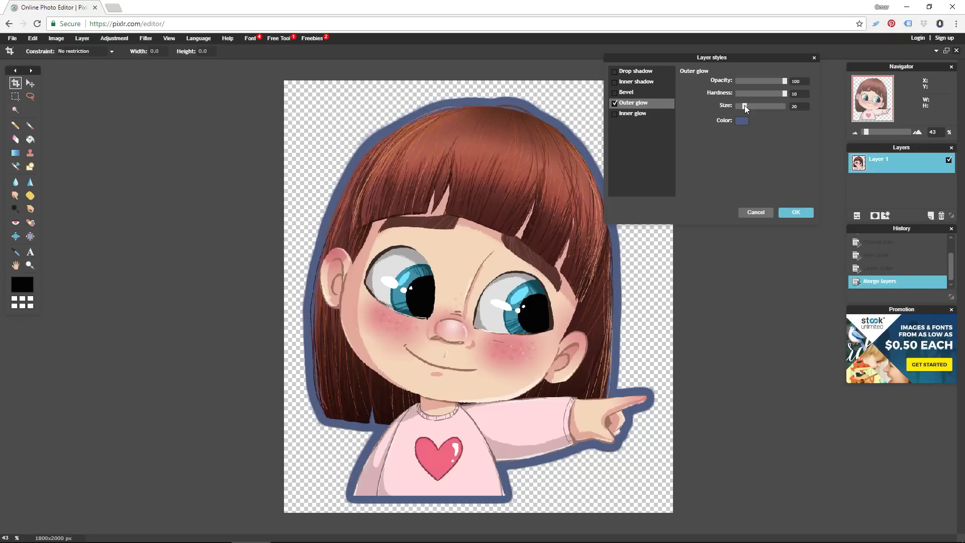
drag(744, 105, 748, 104)
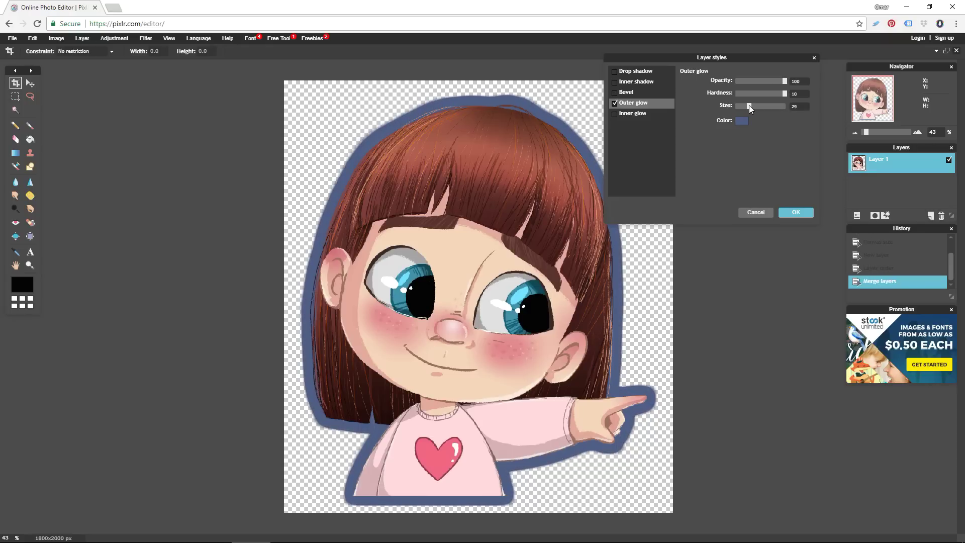
click(791, 212)
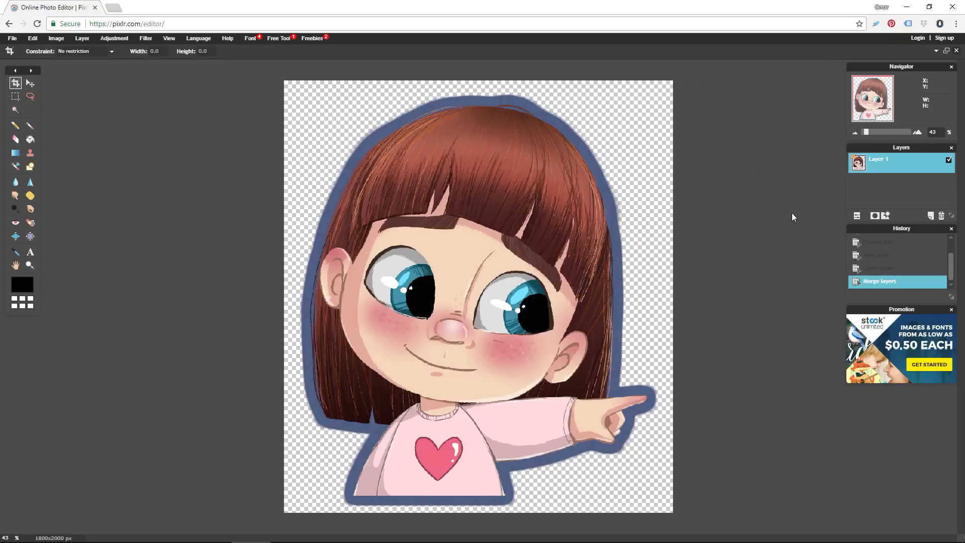
Step: Add a new empty layer, move it below Layer 1, and merge both into a single Layer 2
click(930, 215)
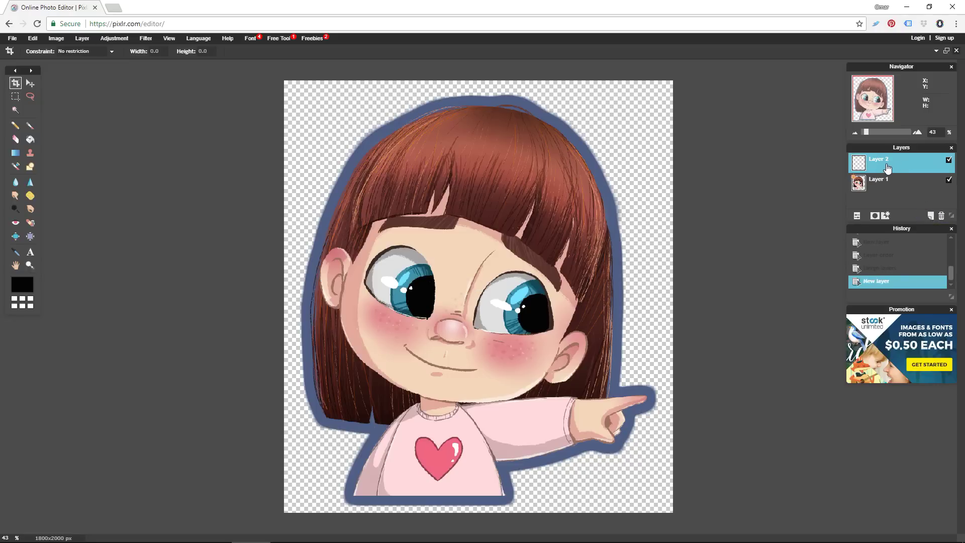
drag(885, 167, 883, 191)
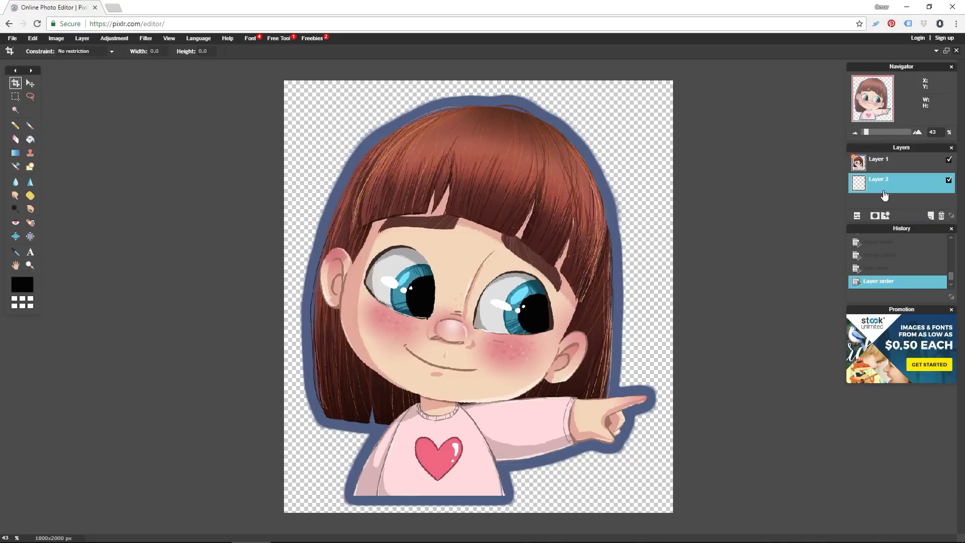
right_click(884, 164)
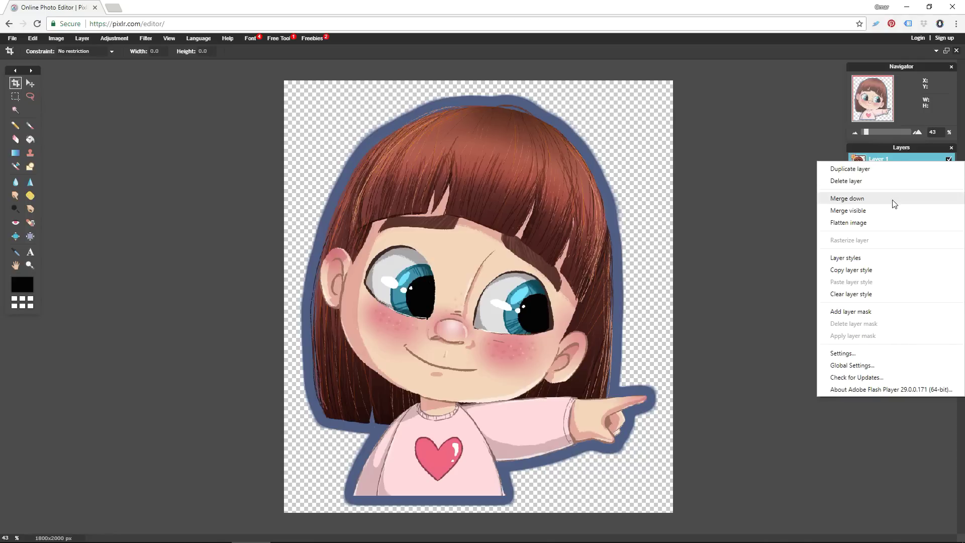
click(890, 215)
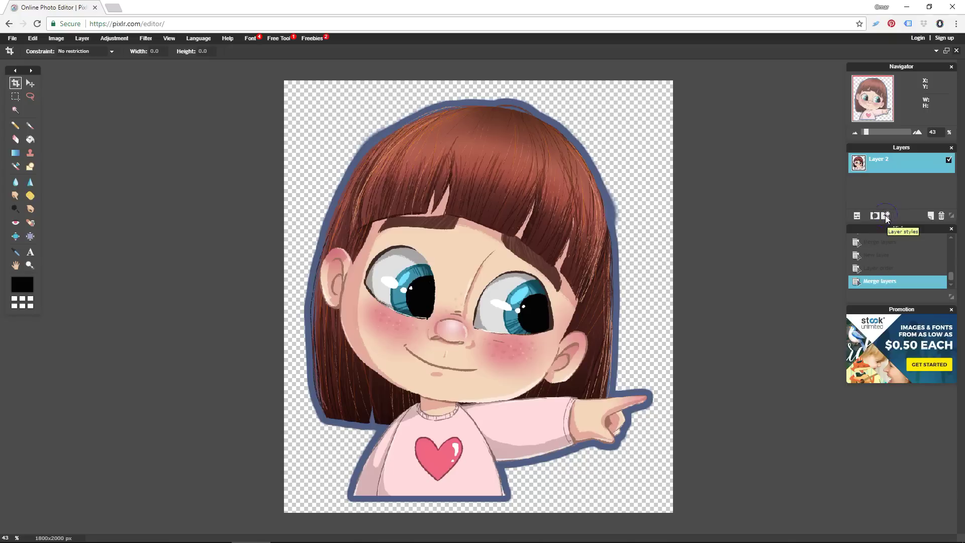
Step: Give the merged layer an outer glow with hardness 10 and size 3
click(884, 215)
click(629, 105)
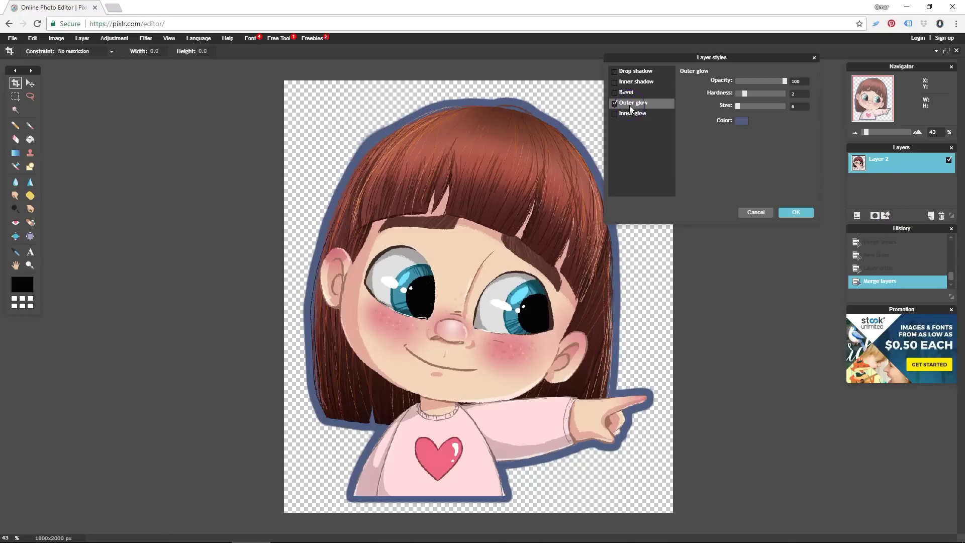
drag(744, 93, 822, 86)
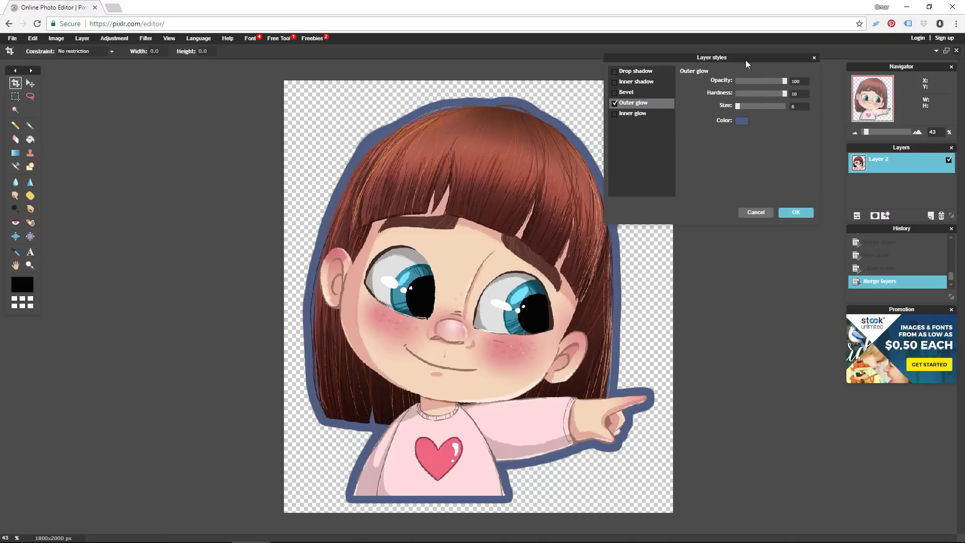
drag(747, 61, 817, 77)
mouse_move(808, 121)
mouse_down()
mouse_move(816, 122)
mouse_move(807, 122)
mouse_up()
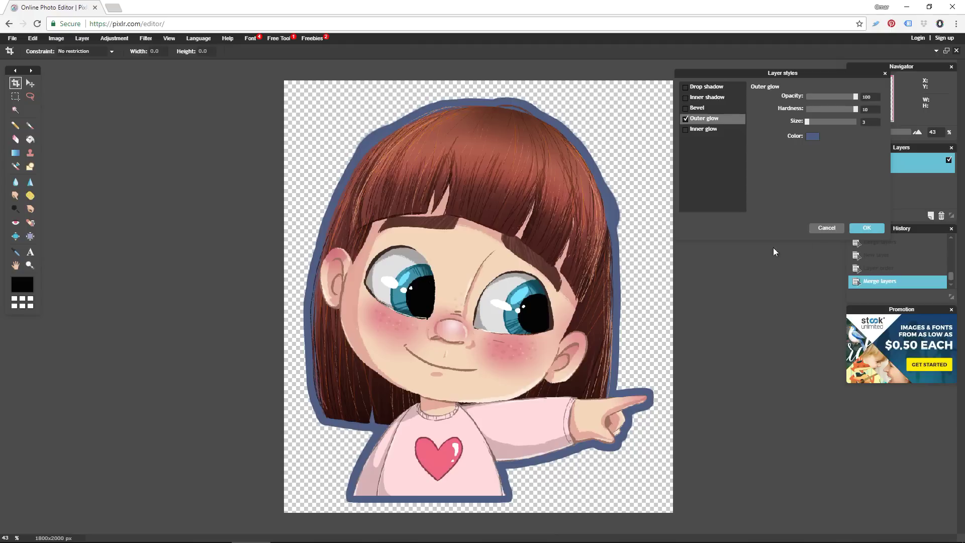
click(864, 228)
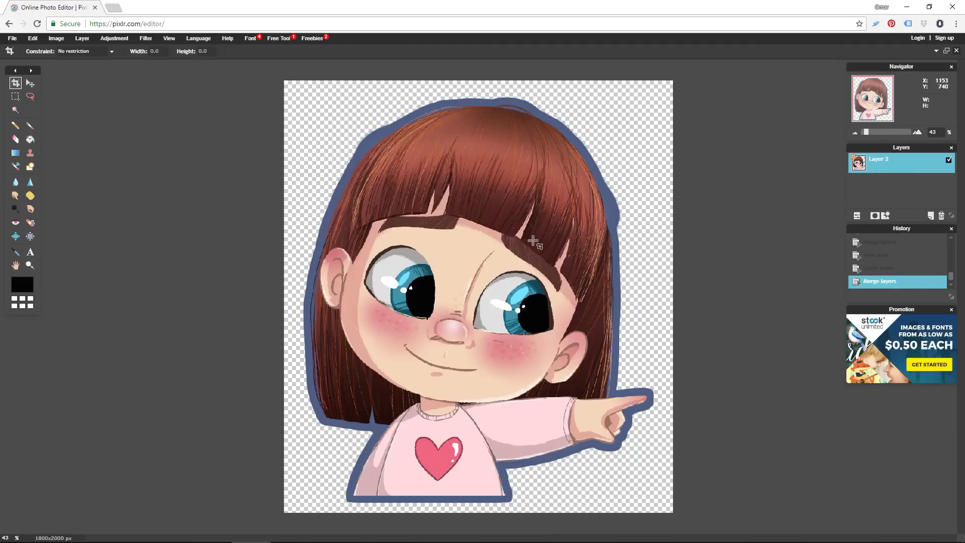
Step: Save the girl sticker as PNG 'Girl 3 Sticker - White Outline' in the Files for video folder
click(13, 40)
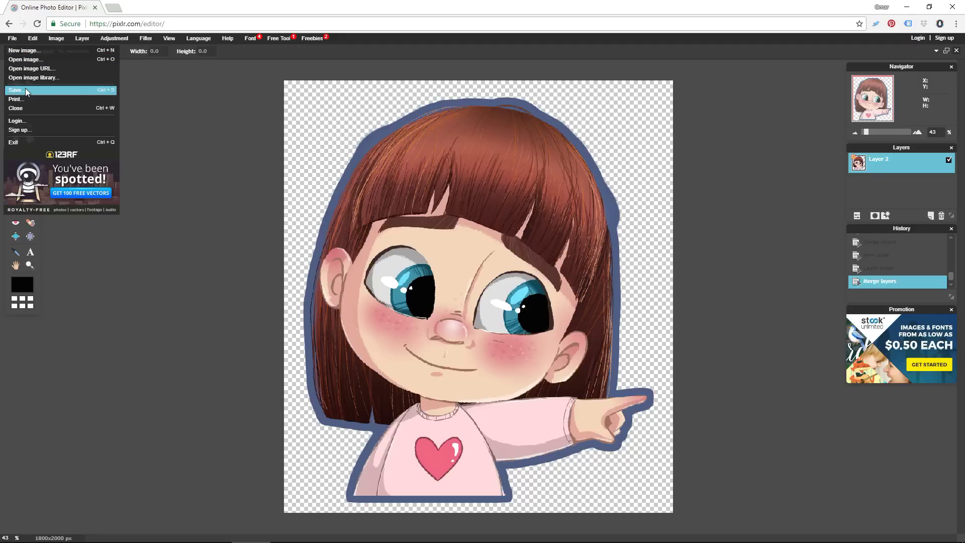
click(16, 90)
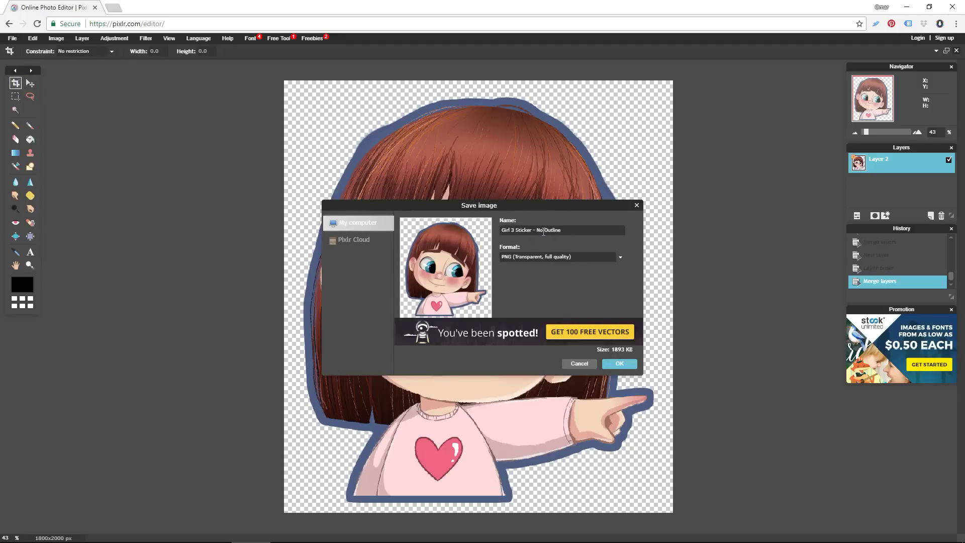
key(ctrl+shift+Left)
text(Wit)
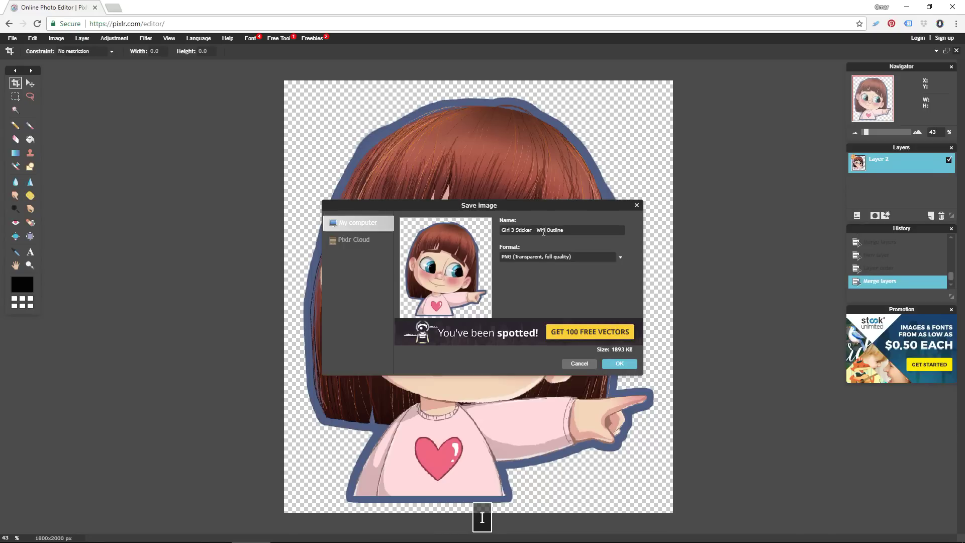
text(hite)
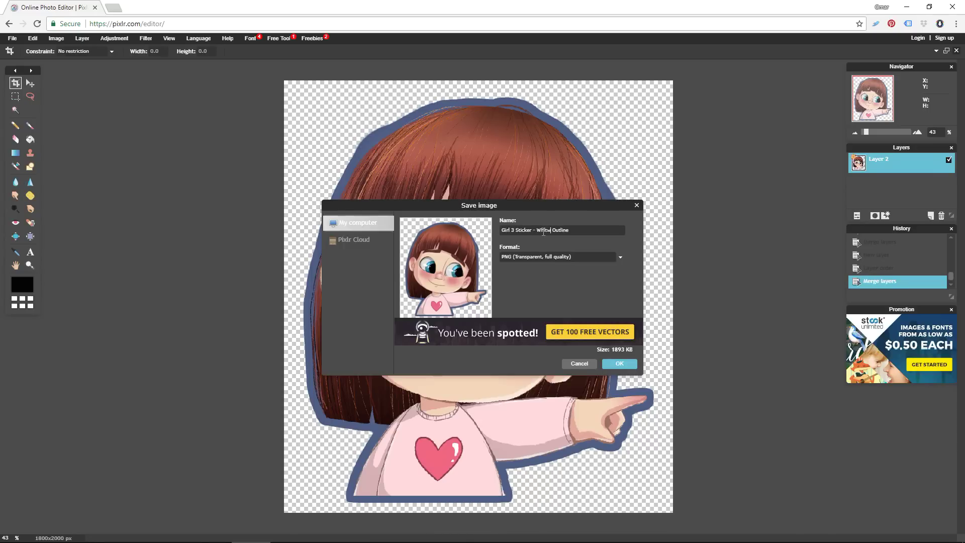
key(BackSpace)
text(e)
click(618, 364)
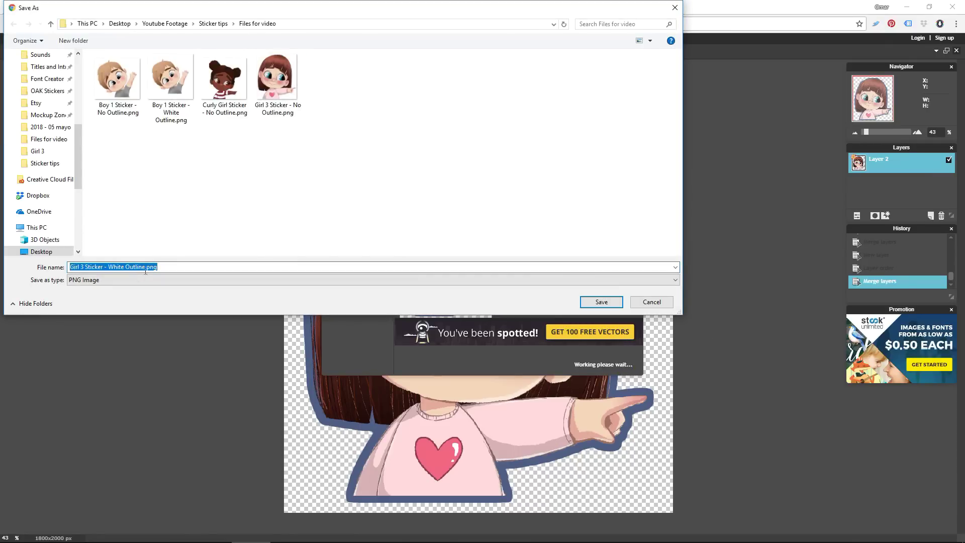
click(120, 265)
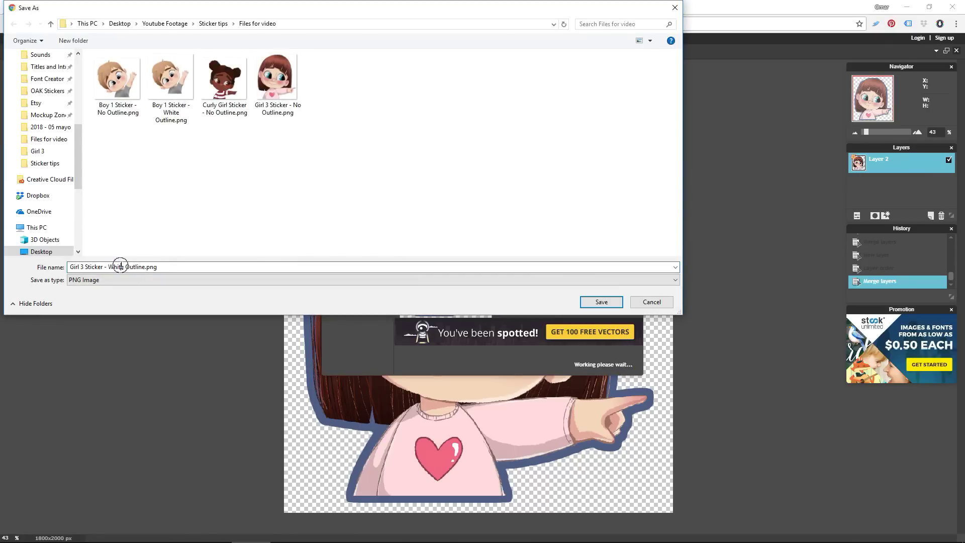
click(602, 302)
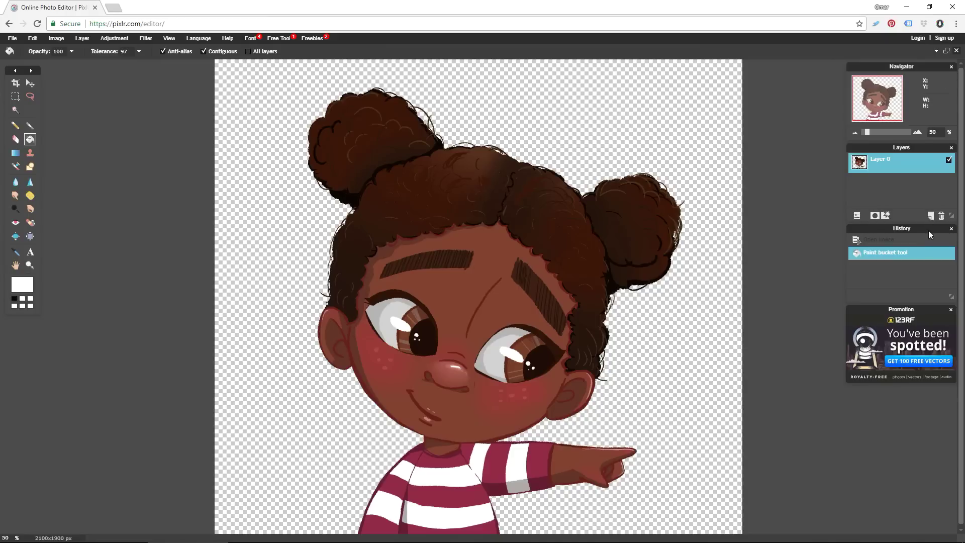
Step: Add an empty Layer 1 beneath the curly-haired girl's layer and switch to the Brush tool
click(929, 217)
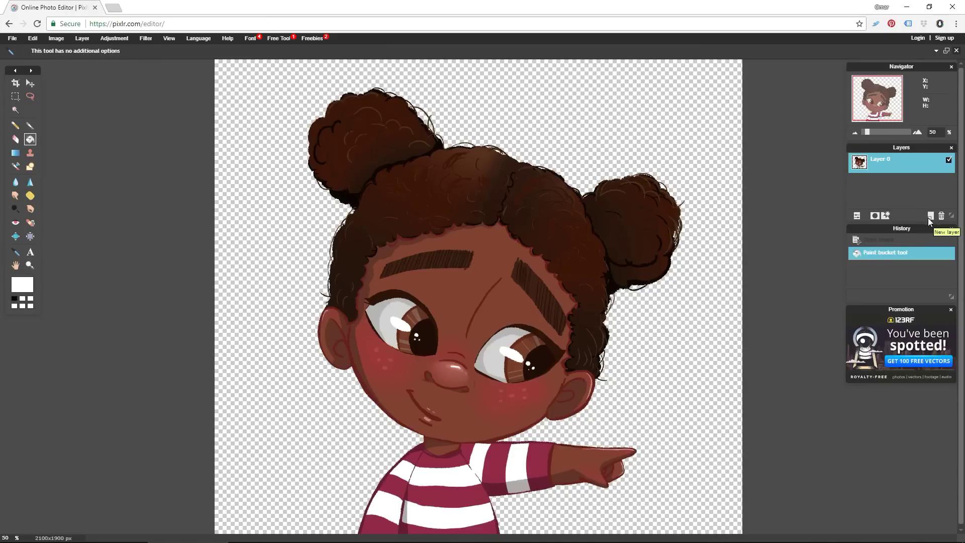
click(930, 216)
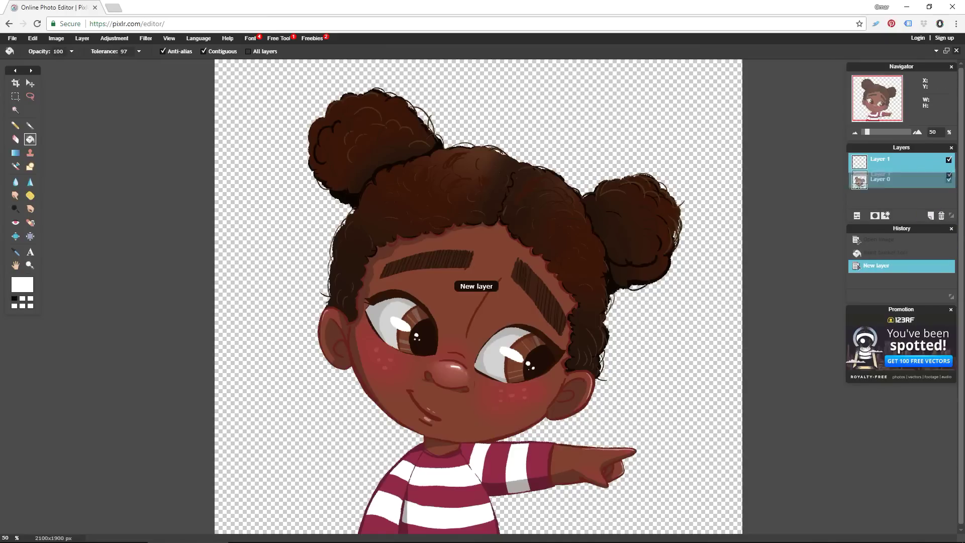
drag(884, 182, 885, 186)
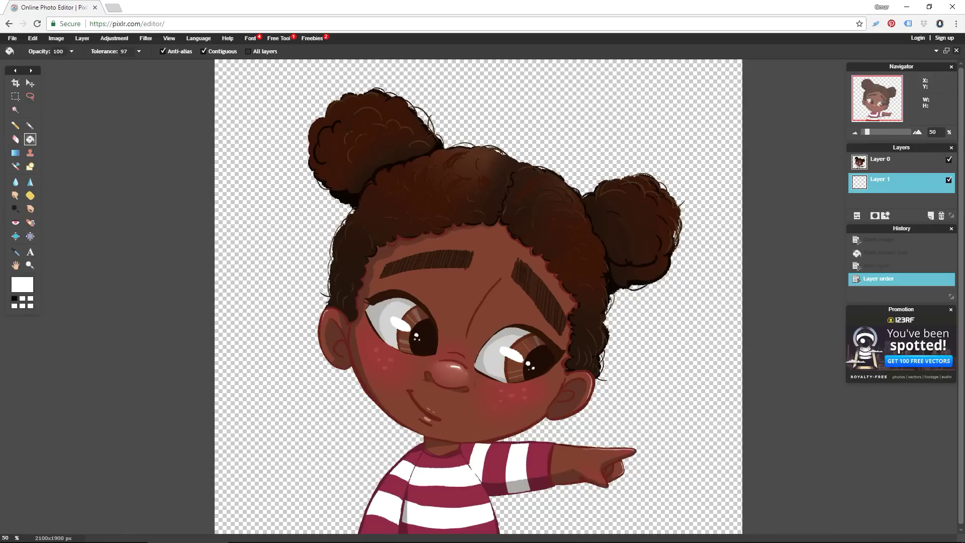
click(30, 125)
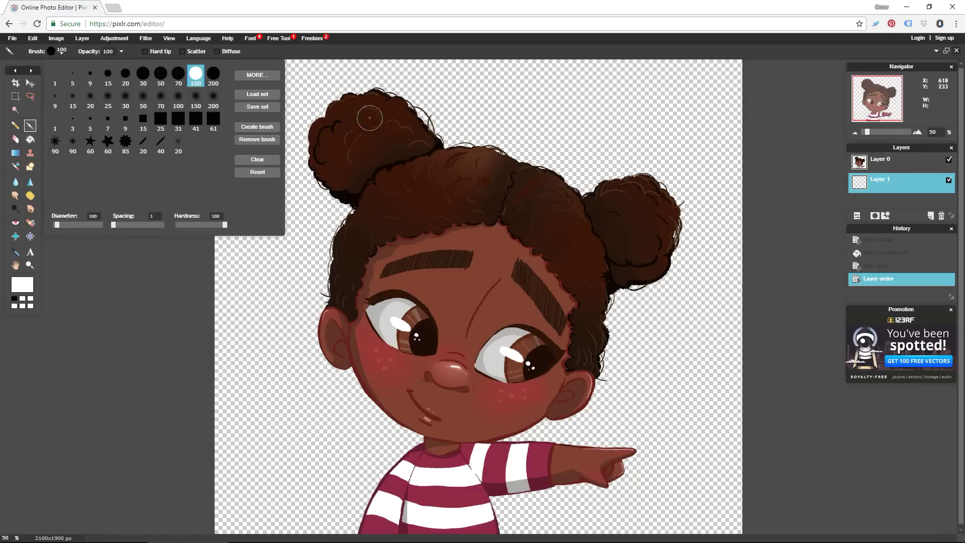
Step: Set the paint colour to white (ffffff)
click(931, 219)
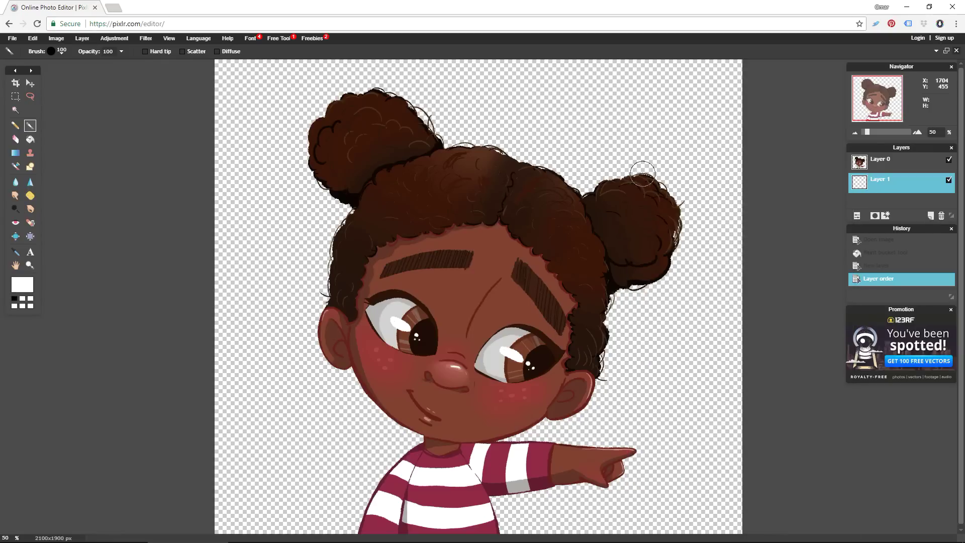
click(23, 284)
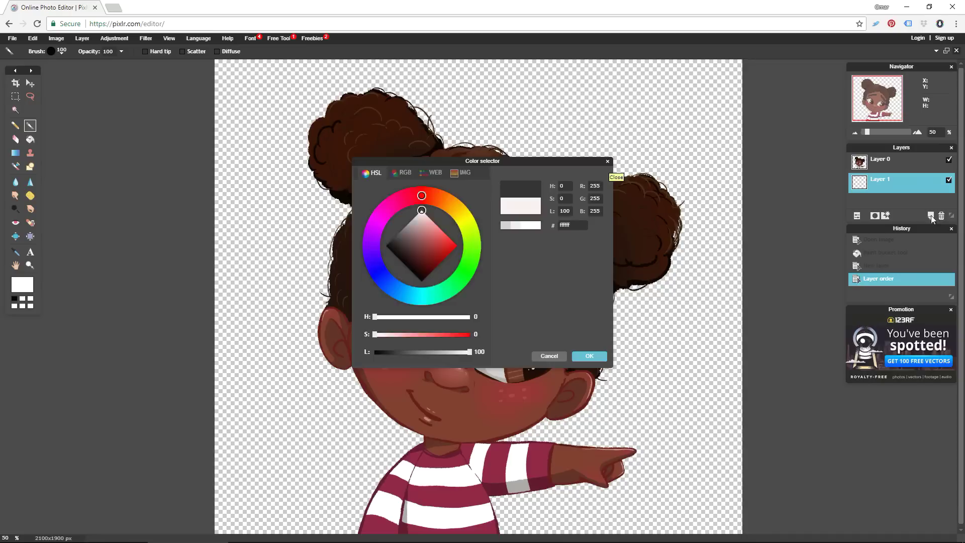
click(608, 161)
Step: Paint a thick white border around the curly-haired girl on Layer 1, filling any gaps
mouse_move(639, 174)
mouse_down()
mouse_move(582, 189)
mouse_move(459, 140)
mouse_move(422, 108)
mouse_move(368, 84)
mouse_move(323, 109)
mouse_move(305, 148)
mouse_move(342, 211)
mouse_move(322, 262)
mouse_move(324, 351)
mouse_move(376, 412)
mouse_move(420, 436)
mouse_move(378, 481)
mouse_move(364, 536)
mouse_up()
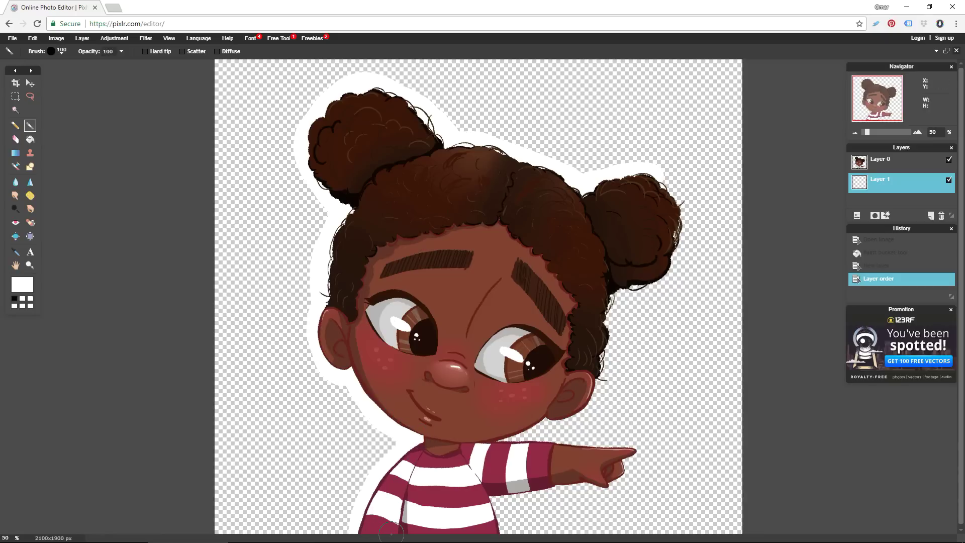
mouse_move(487, 532)
mouse_down()
mouse_move(492, 498)
mouse_move(610, 486)
mouse_move(623, 475)
mouse_move(632, 458)
mouse_move(623, 444)
mouse_move(503, 439)
mouse_move(586, 408)
mouse_move(606, 368)
mouse_move(613, 300)
mouse_move(661, 279)
mouse_move(680, 235)
mouse_move(675, 197)
mouse_move(654, 175)
mouse_move(527, 171)
mouse_up()
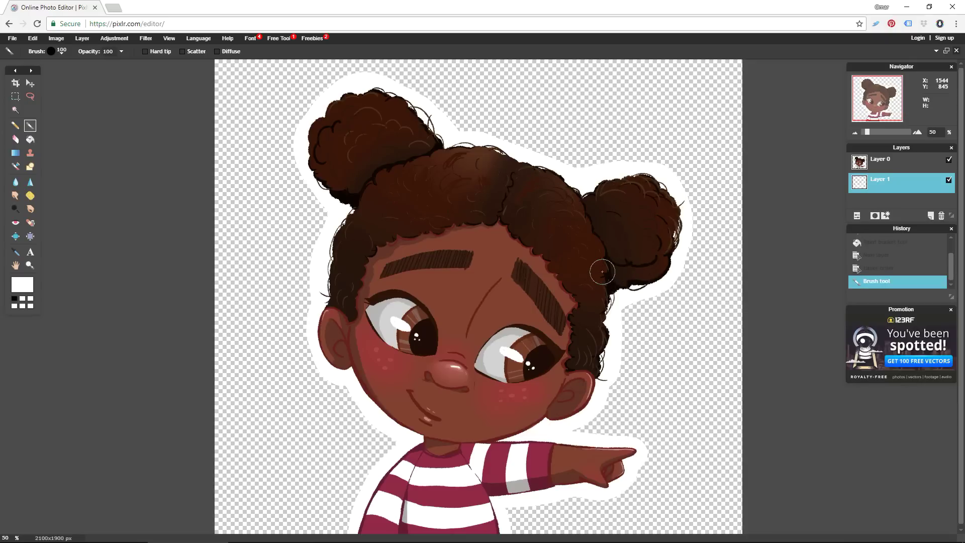
click(586, 305)
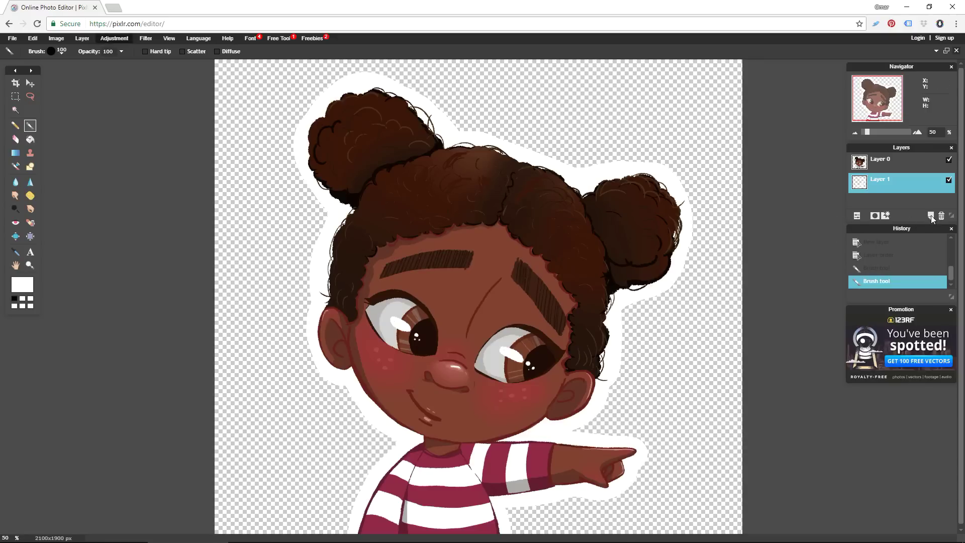
click(12, 38)
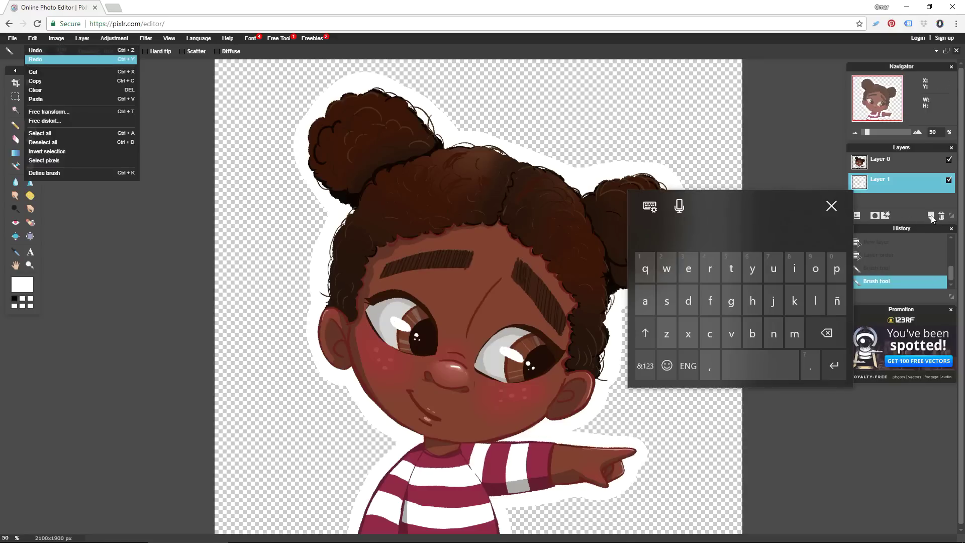
Step: Name the PNG 'Curly Girl Sticker - White Outline 2' and continue to the Windows Save As window
click(15, 90)
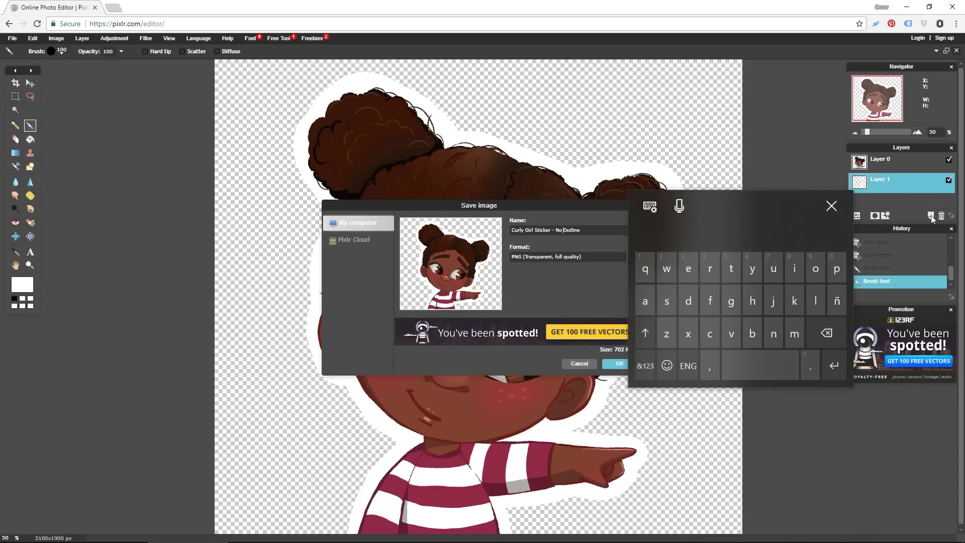
key(BackSpace)
text(white)
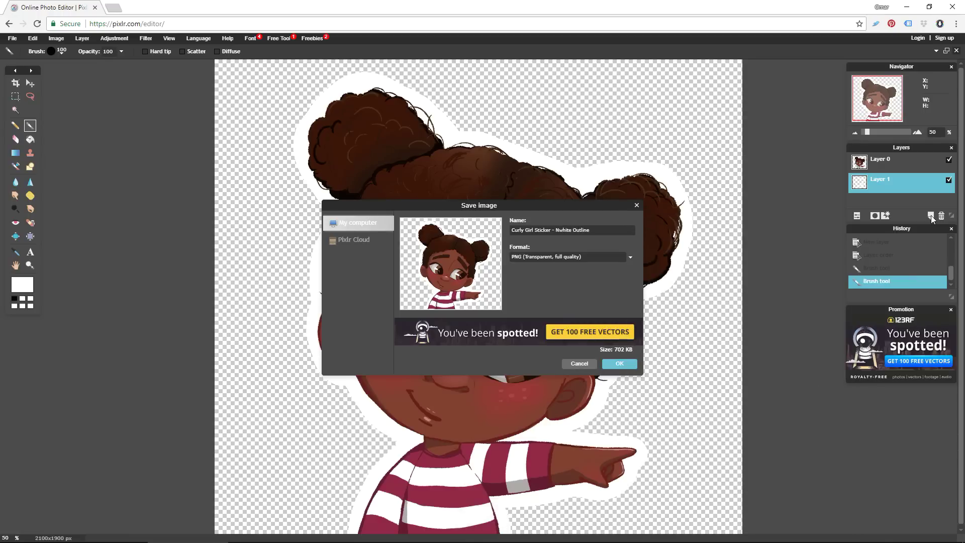
key(BackSpace)
key(BackSpace)
key(BackSpace)
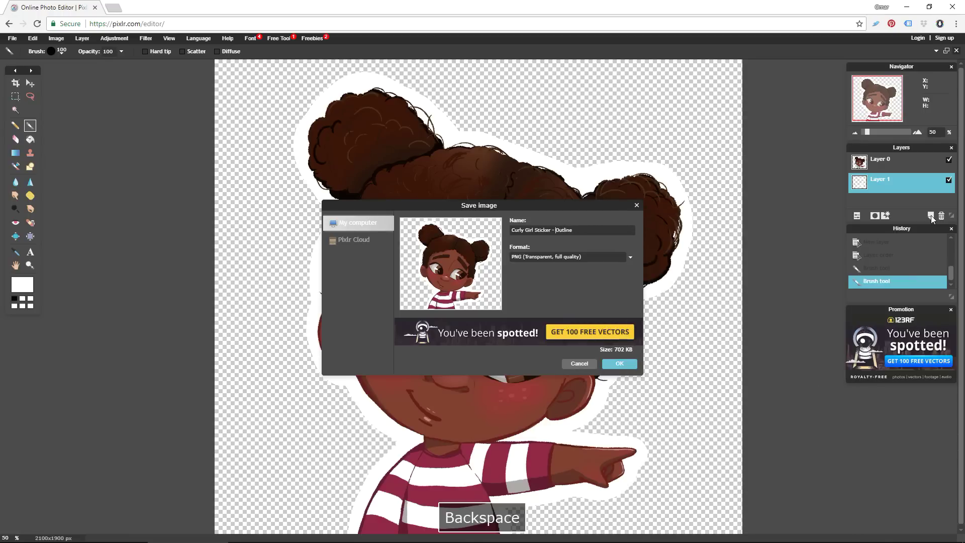
text(White)
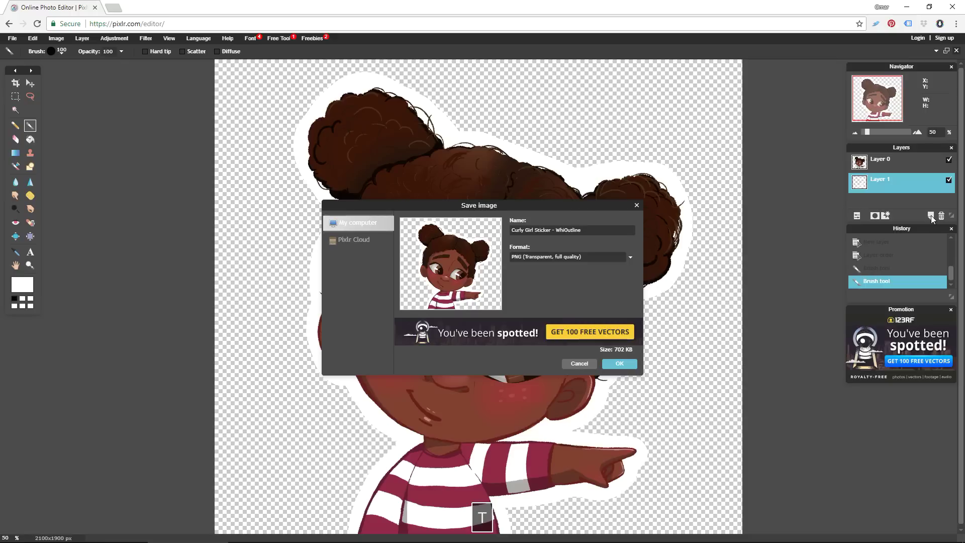
key(End)
text(2)
key(Return)
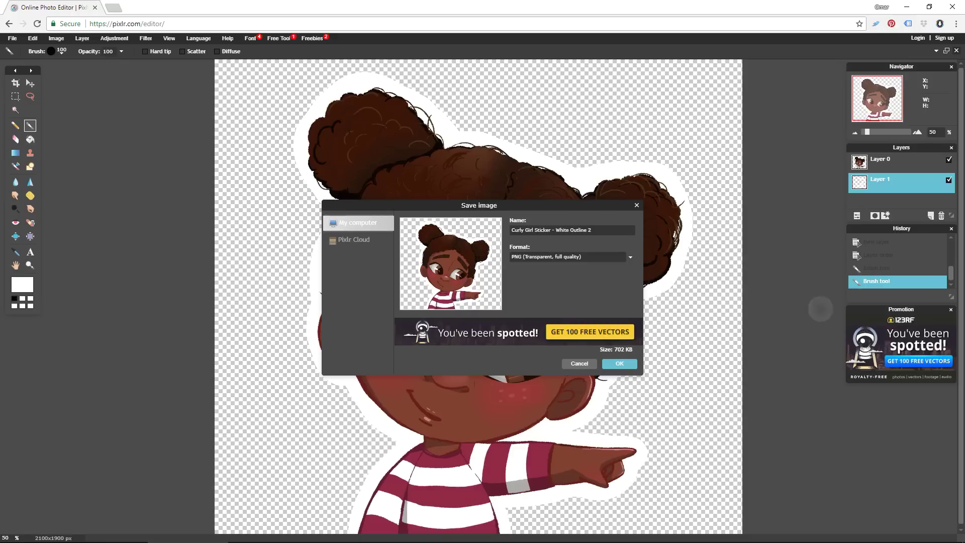
click(626, 367)
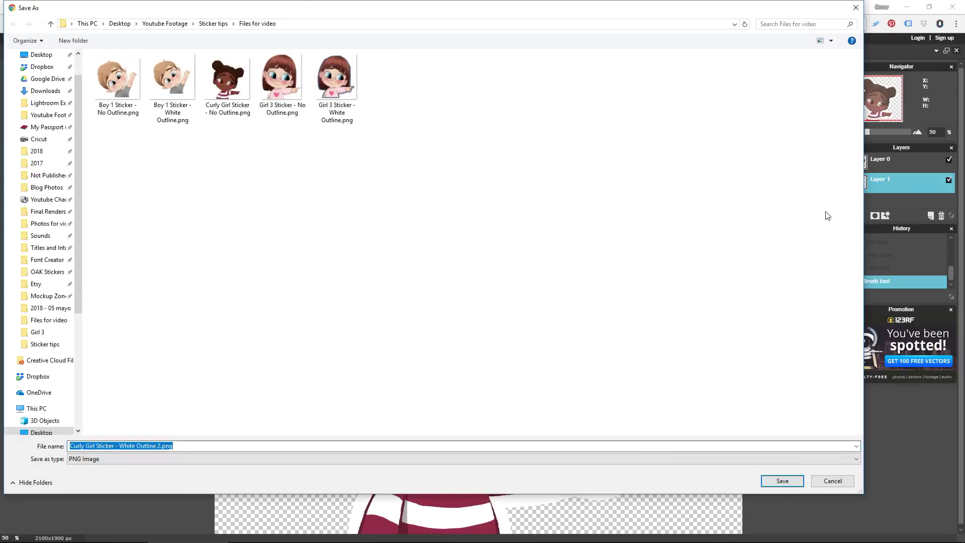